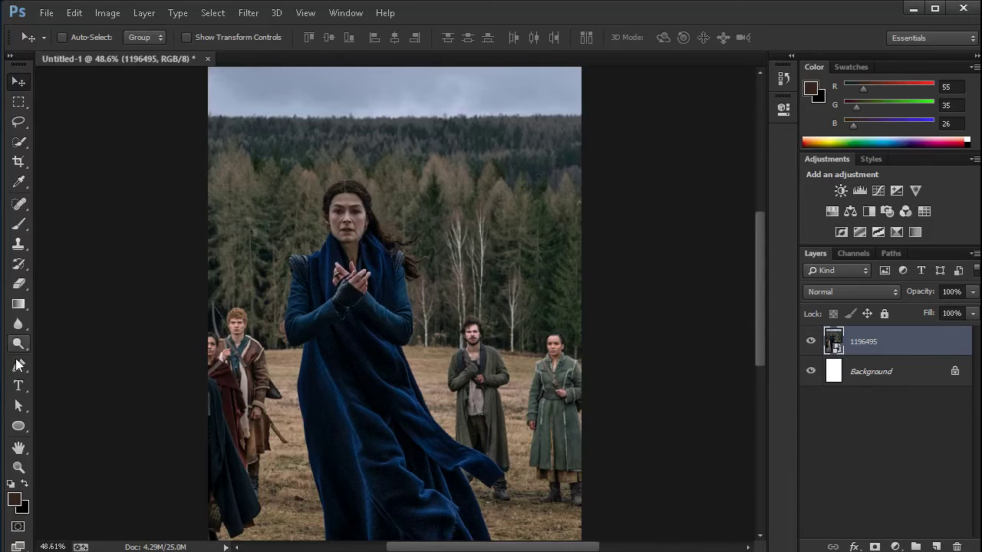
# Step: Begin tracing the woman's outline with the Pen tool, placing the first anchor point
pyautogui.click(16, 365)
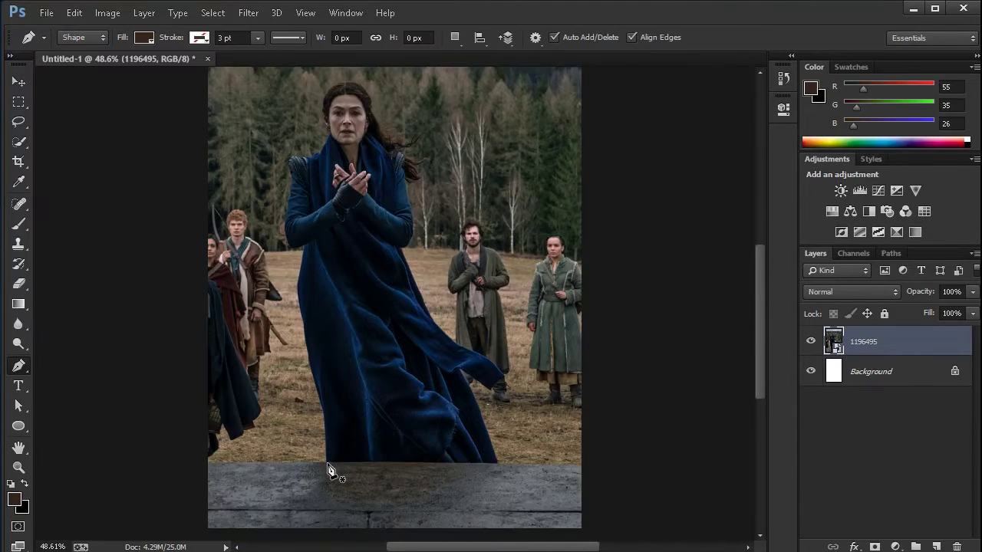
pyautogui.click(326, 463)
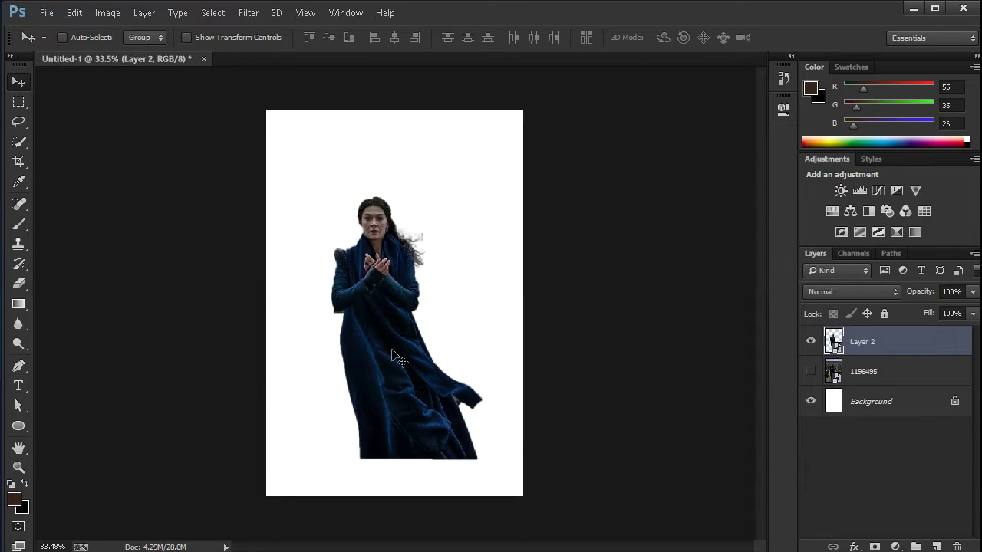
pyautogui.scroll(1, 386, 374)
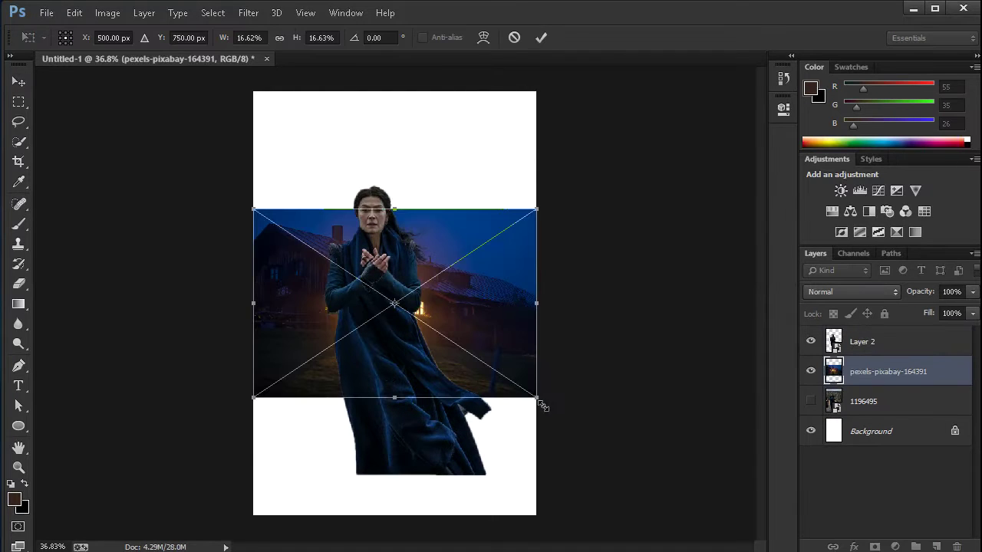
# Step: Enlarge the house photo to fill the canvas and copy the selected rock to its own layer
pyautogui.moveTo(541, 404); pyautogui.dragTo(717, 519)
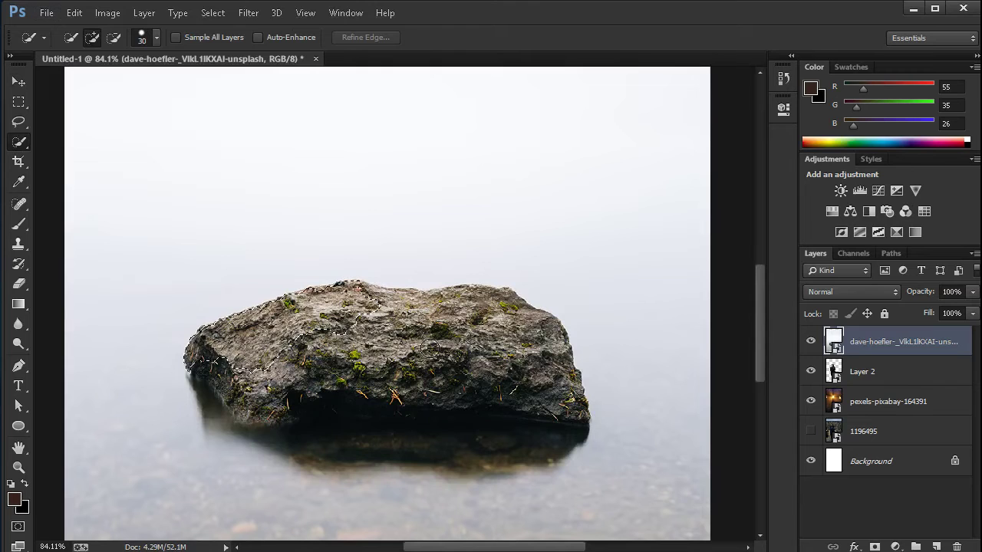
pyautogui.moveTo(431, 349); pyautogui.dragTo(322, 393)
pyautogui.scroll(-2, 323, 393)
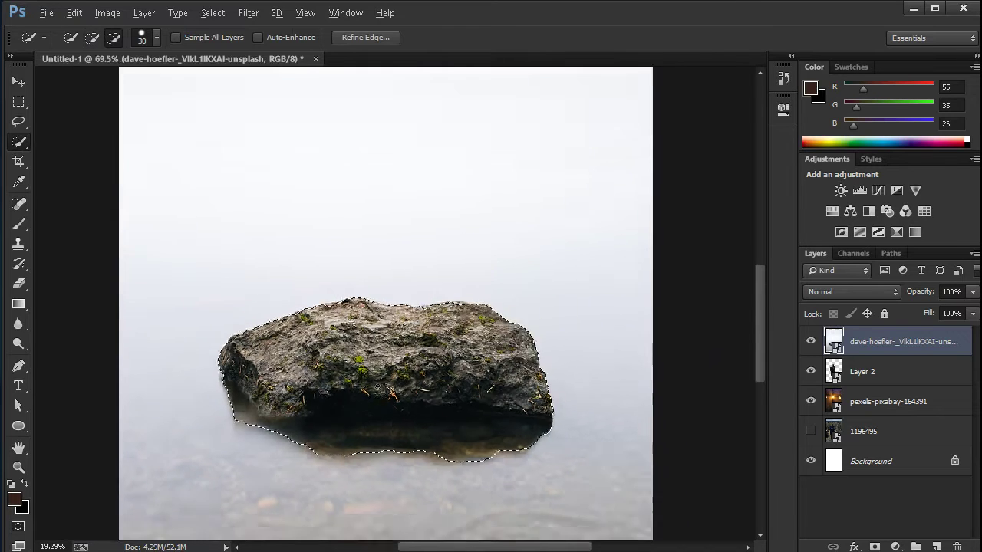
pyautogui.hotkey('ctrl', 'j')
# Step: Delete the original rock photo layer and set Layer 3's rock along the canvas bottom
pyautogui.click(873, 373)
pyautogui.press('Delete')
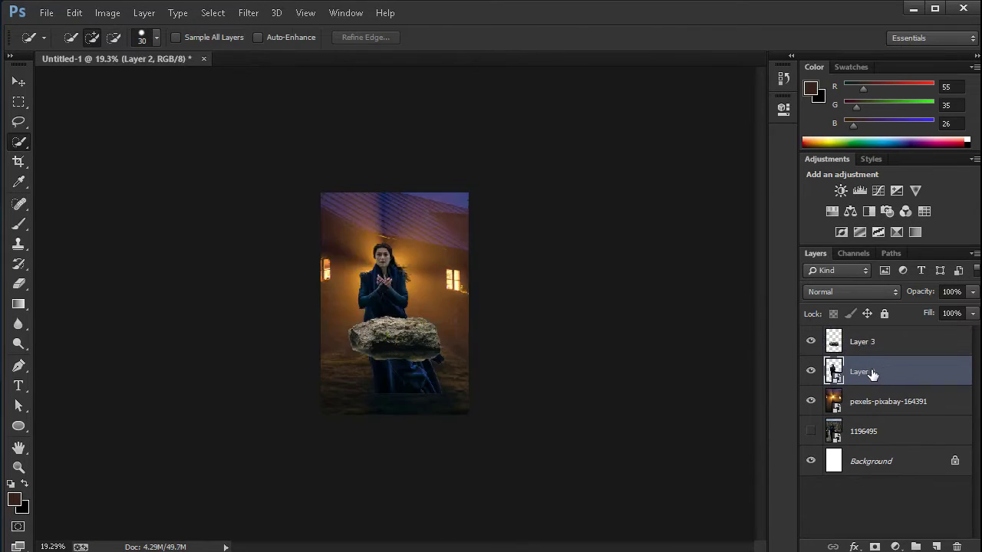
pyautogui.moveTo(431, 488); pyautogui.dragTo(465, 477)
pyautogui.press('Return')
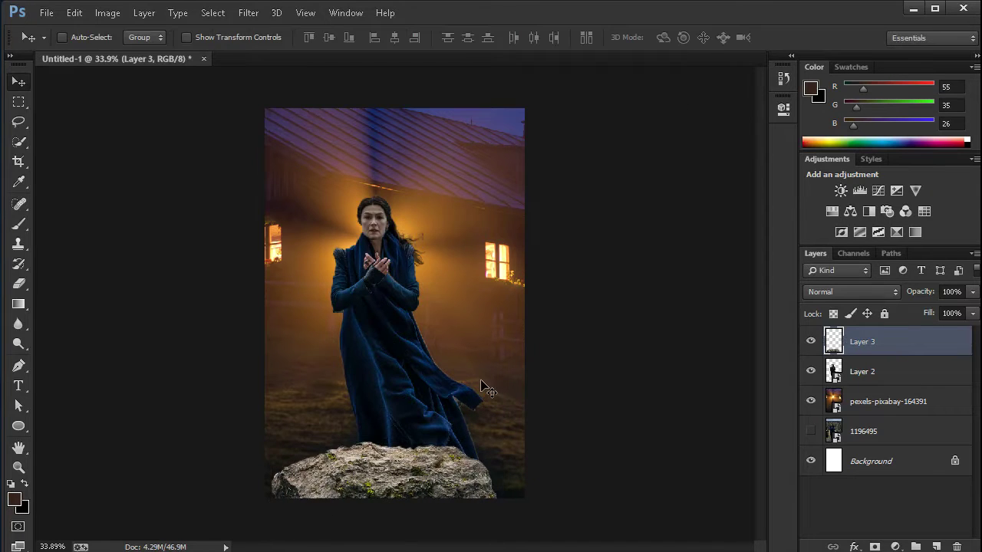
pyautogui.scroll(-5, 476, 374)
pyautogui.hotkey('ctrl', '0')
# Step: Convert the rock layer to a Smart Object and give it a 3 px Gaussian Blur
pyautogui.rightClick(892, 349)
pyautogui.click(754, 240)
pyautogui.click(255, 14)
pyautogui.moveTo(256, 167)
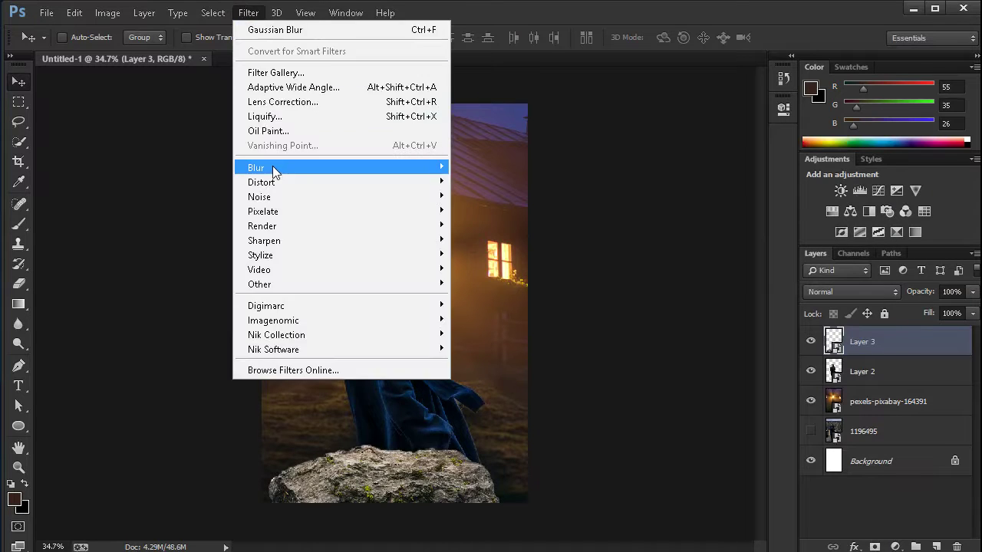
pyautogui.click(509, 276)
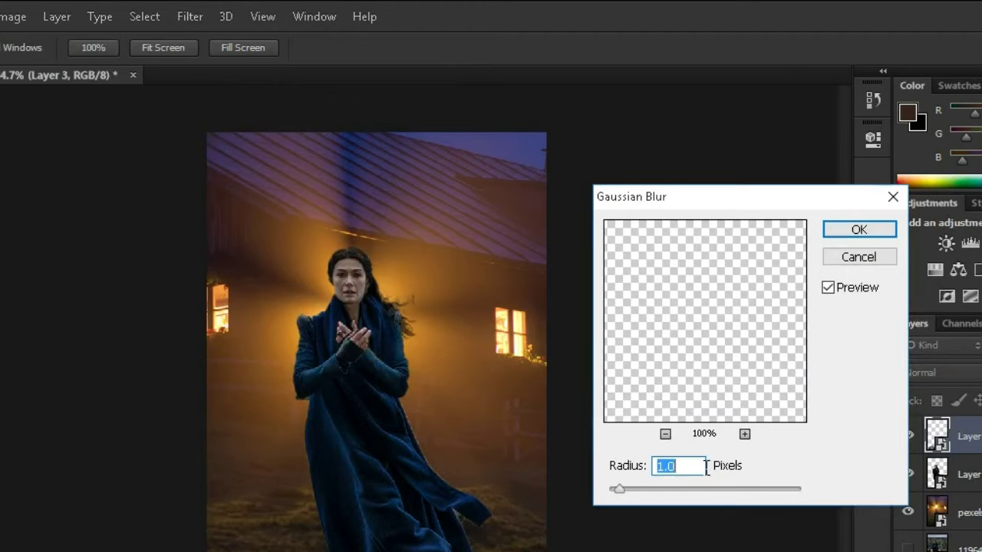
pyautogui.write('3')
pyautogui.press('Return')
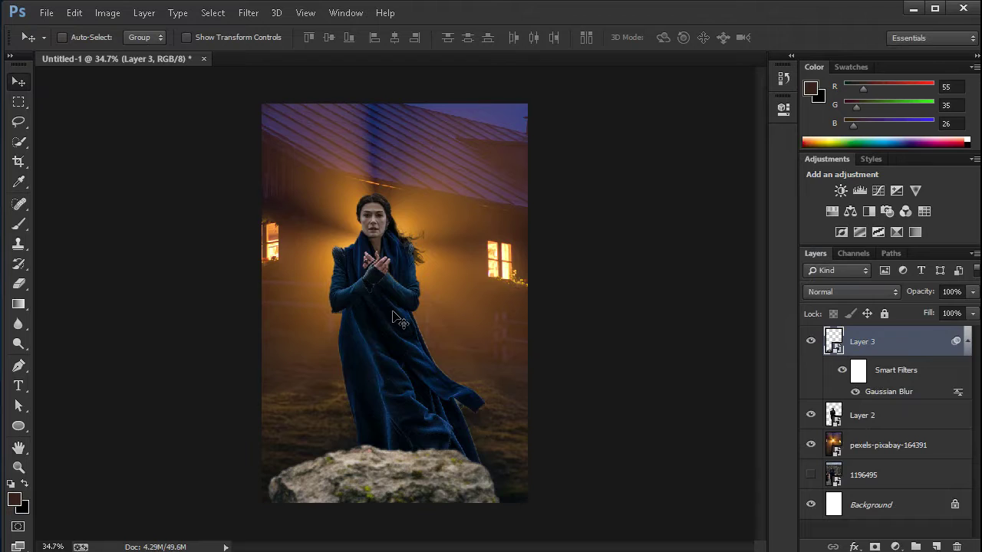
# Step: Blur the house background 5 px and darken it with a clipped Levels layer
pyautogui.scroll(1, 397, 321)
pyautogui.click(890, 446)
pyautogui.click(248, 13)
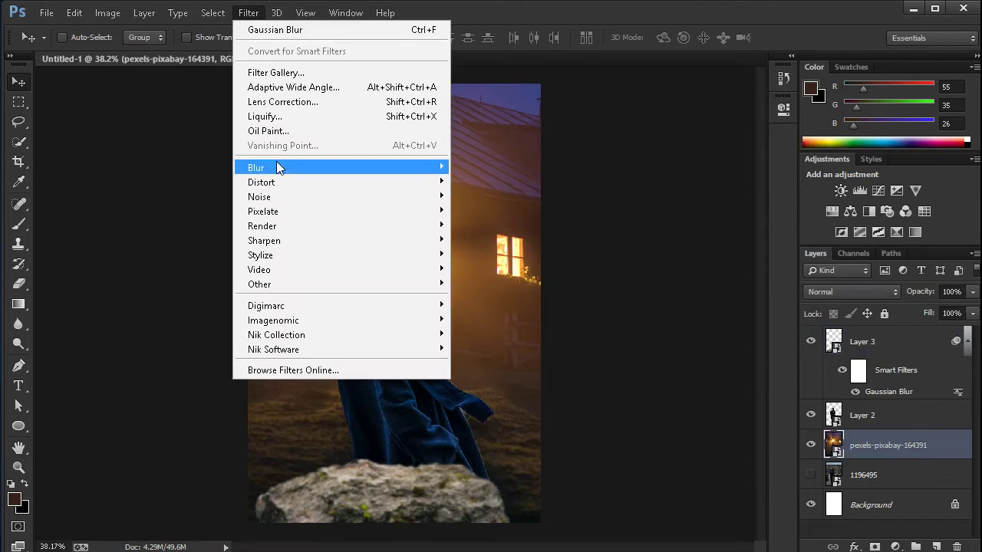
pyautogui.moveTo(256, 167)
pyautogui.click(489, 381)
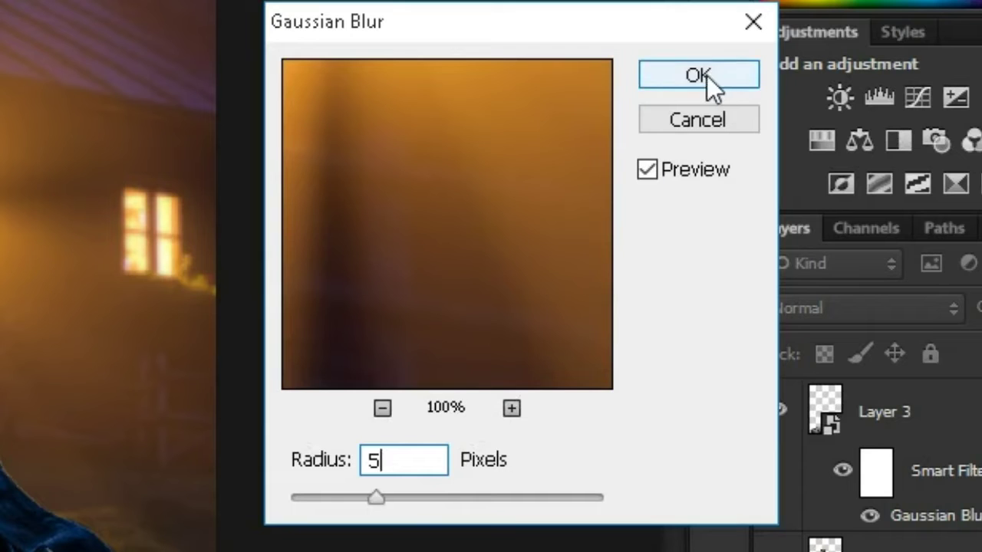
pyautogui.click(890, 252)
pyautogui.moveTo(741, 303); pyautogui.dragTo(686, 302)
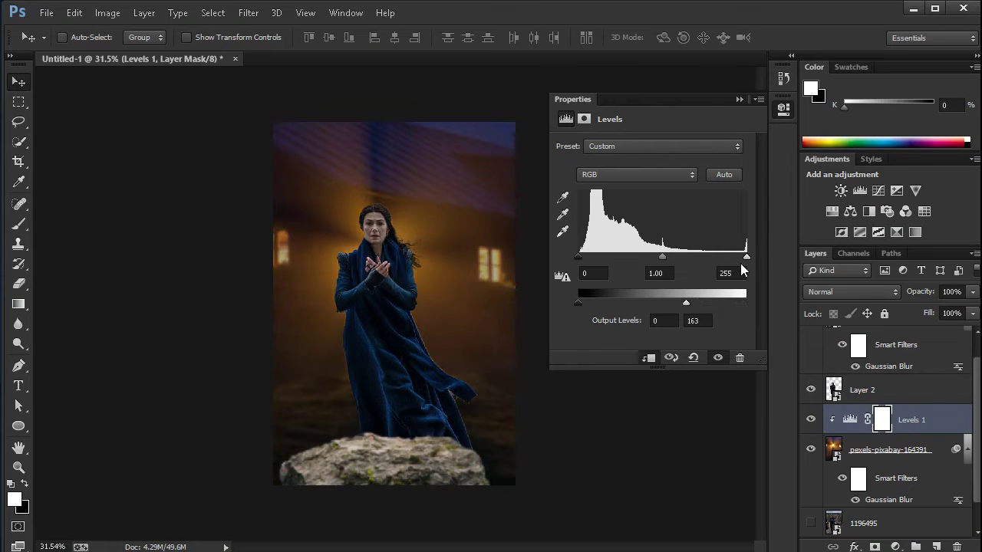
# Step: Darken the background Levels further and add Levels 2 clipped to the woman with gamma 0.87
pyautogui.moveTo(731, 258); pyautogui.dragTo(722, 258)
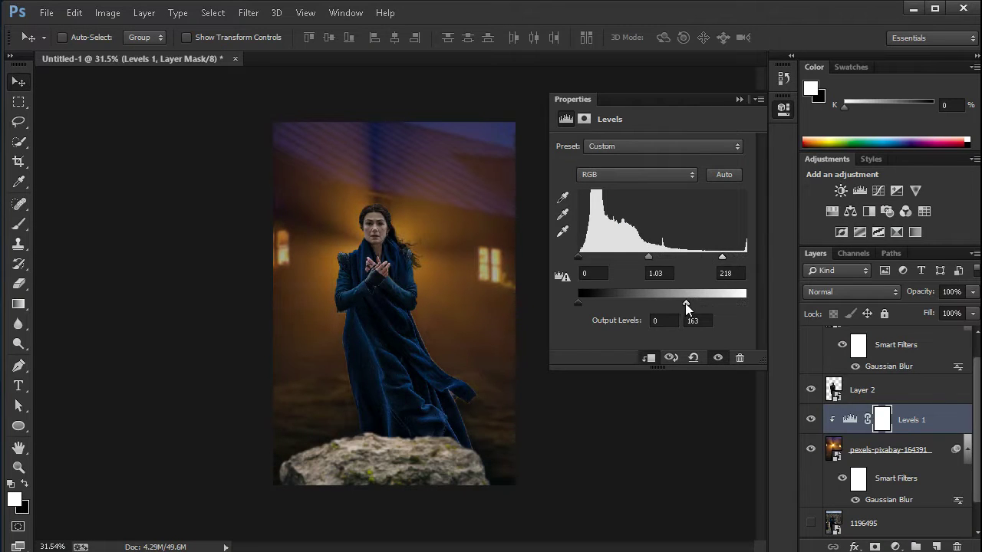
pyautogui.moveTo(686, 302); pyautogui.dragTo(674, 302)
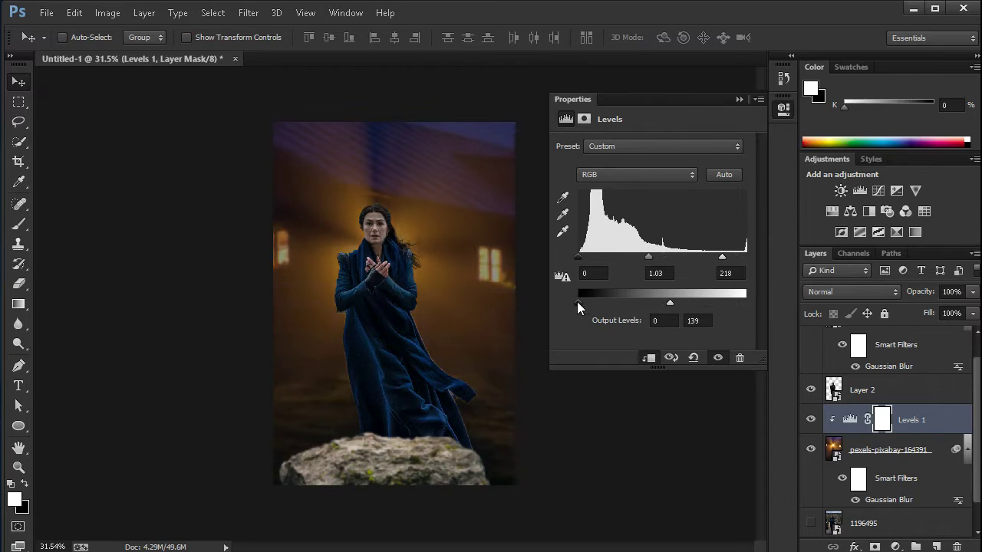
pyautogui.click(888, 281)
pyautogui.click(657, 358)
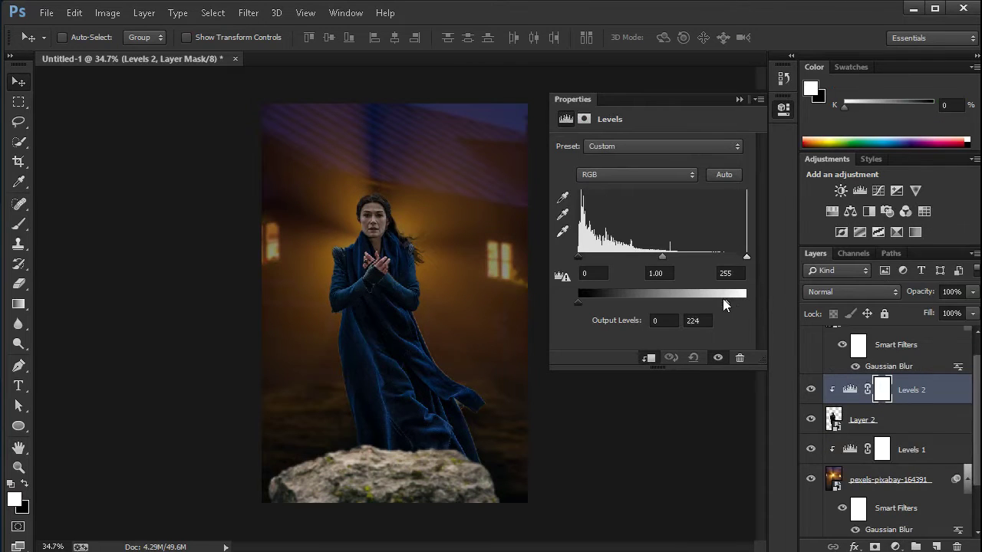
pyautogui.moveTo(662, 256); pyautogui.dragTo(670, 257)
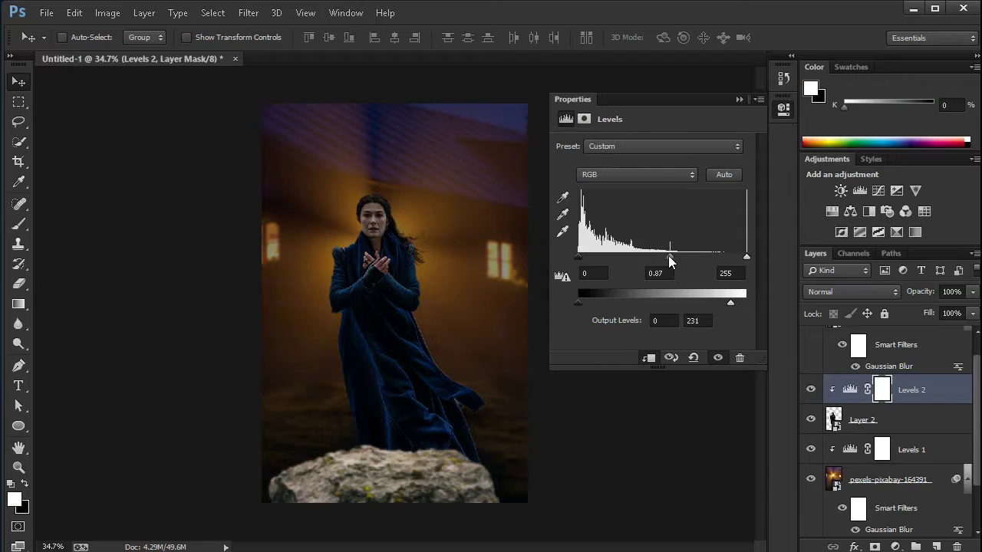
# Step: Add a clipped Color Balance on the woman: Midtones Blue -9, Shadows Red +12, Yellow -11
pyautogui.click(895, 546)
pyautogui.click(844, 375)
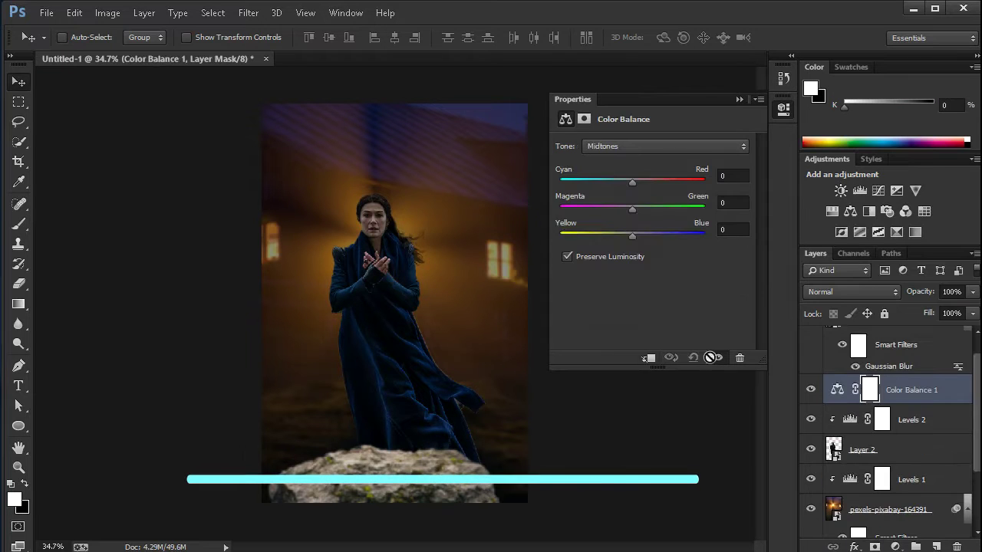
pyautogui.click(650, 358)
pyautogui.moveTo(625, 234); pyautogui.dragTo(625, 234)
pyautogui.click(639, 145)
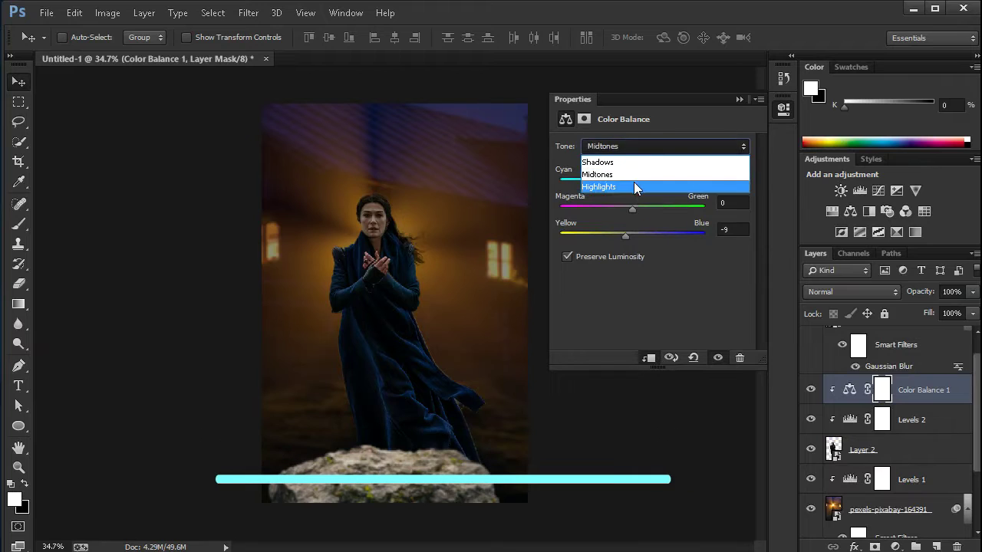
pyautogui.click(634, 159)
pyautogui.moveTo(632, 234); pyautogui.dragTo(625, 236)
pyautogui.moveTo(633, 179); pyautogui.dragTo(638, 177)
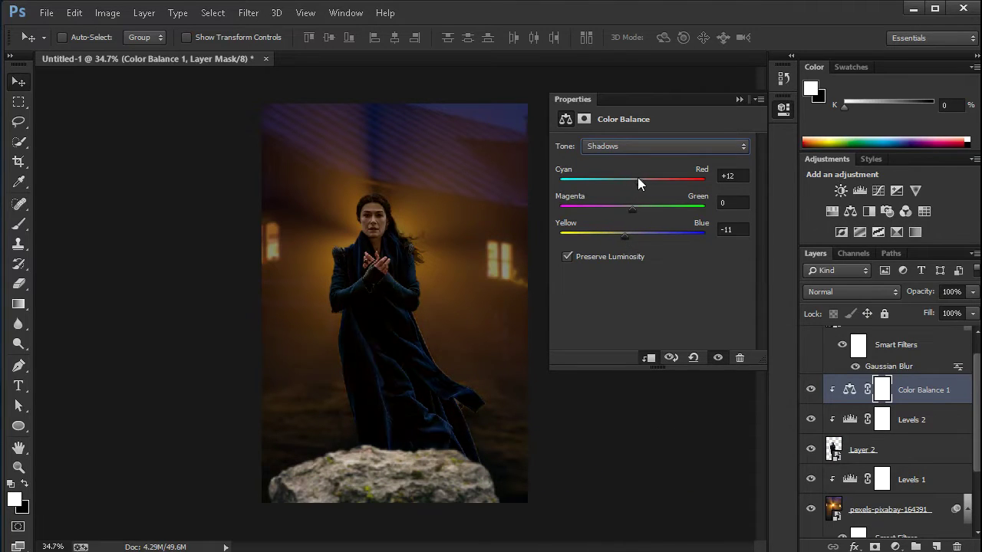
pyautogui.click(734, 101)
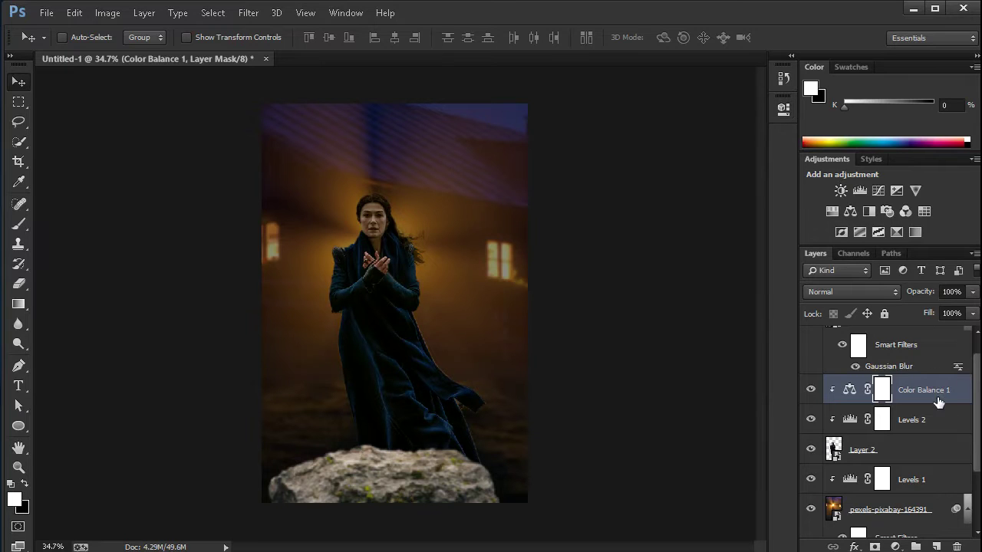
pyautogui.scroll(1, 939, 395)
pyautogui.click(917, 346)
pyautogui.click(897, 547)
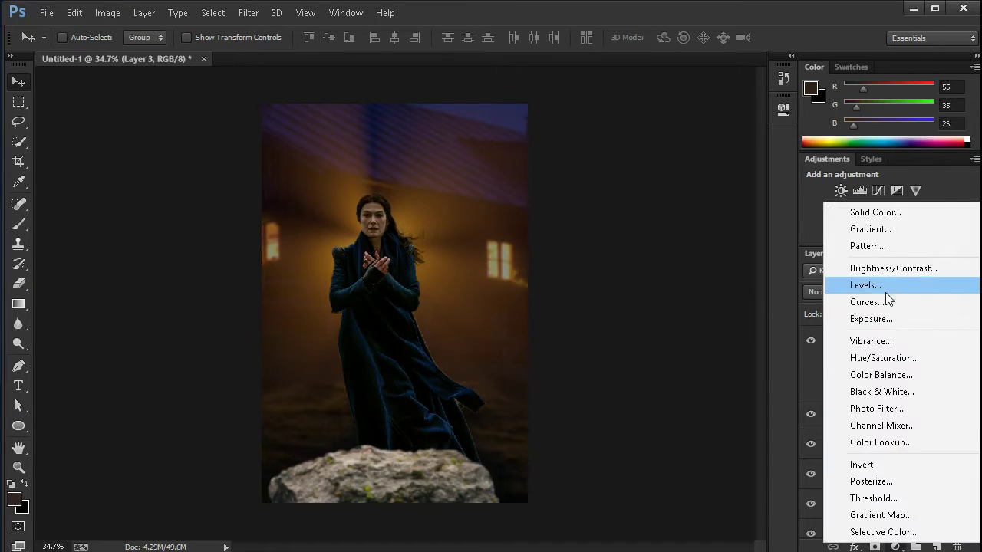
# Step: Add a clipped Levels 3 to the rock with output white 49 and midtone 0.59
pyautogui.click(882, 285)
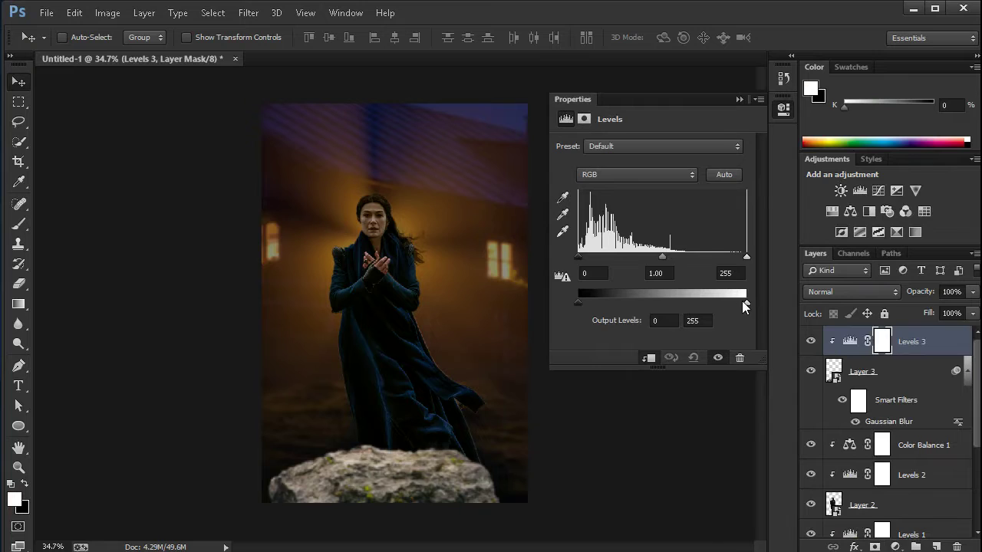
pyautogui.moveTo(744, 304); pyautogui.dragTo(610, 304)
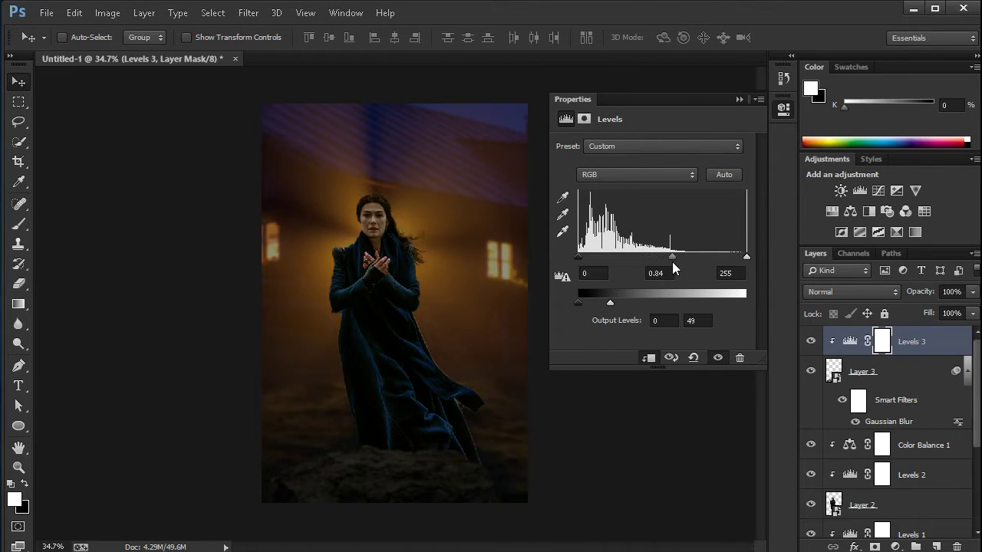
pyautogui.moveTo(671, 257); pyautogui.dragTo(668, 256)
pyautogui.click(739, 99)
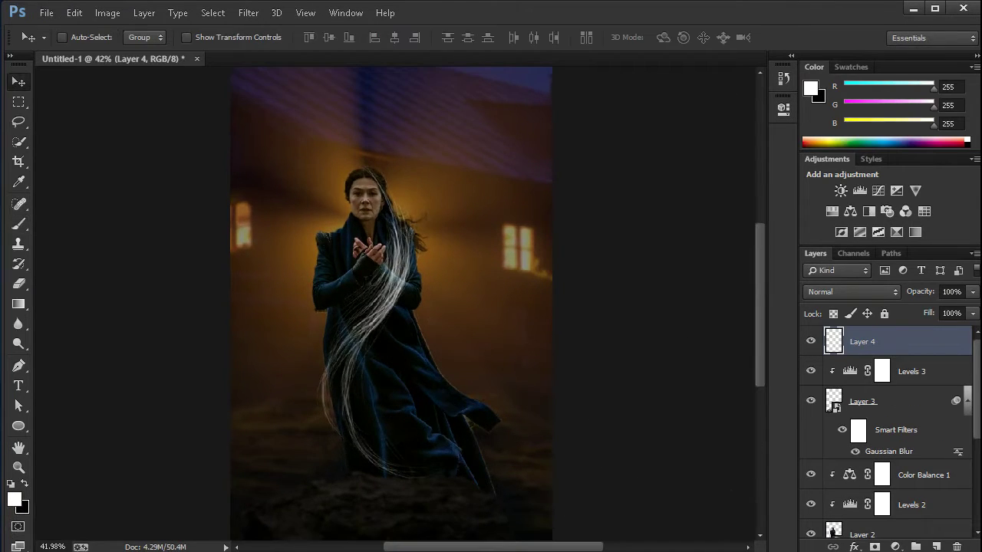
# Step: Convert the light streak Layer 4 to a Smart Object and apply a 1 px Gaussian Blur
pyautogui.rightClick(931, 353)
pyautogui.click(767, 226)
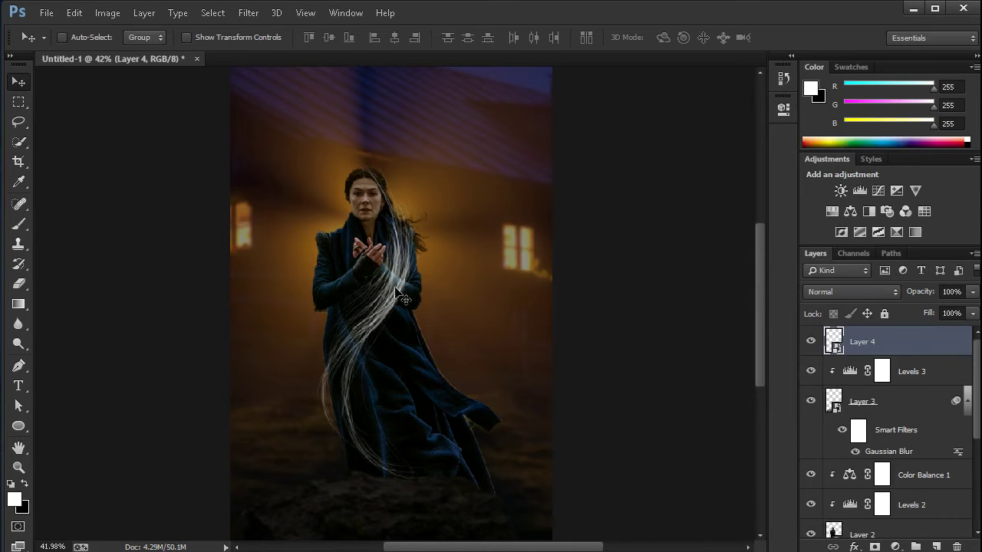
pyautogui.click(252, 14)
pyautogui.moveTo(112, 230)
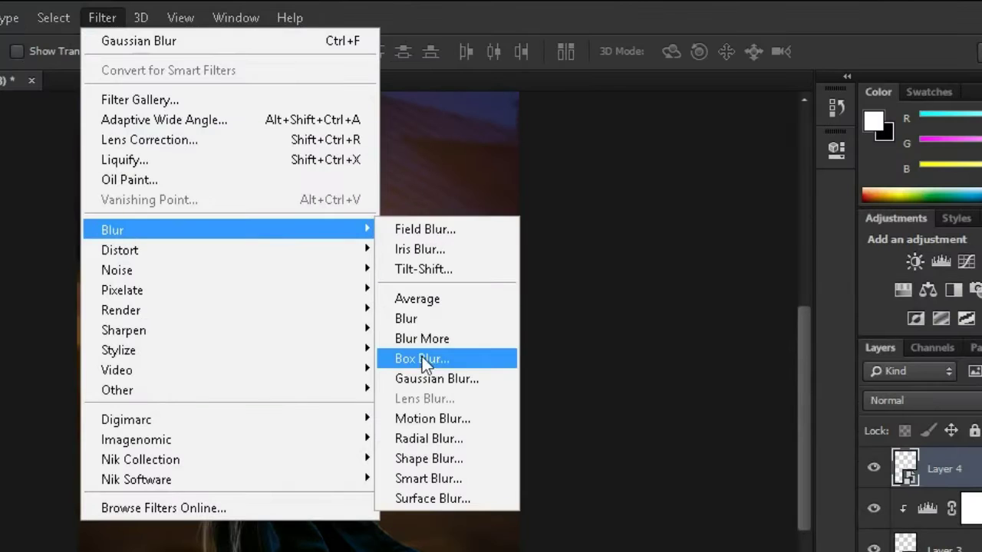
pyautogui.click(492, 275)
pyautogui.write('1')
pyautogui.click(821, 246)
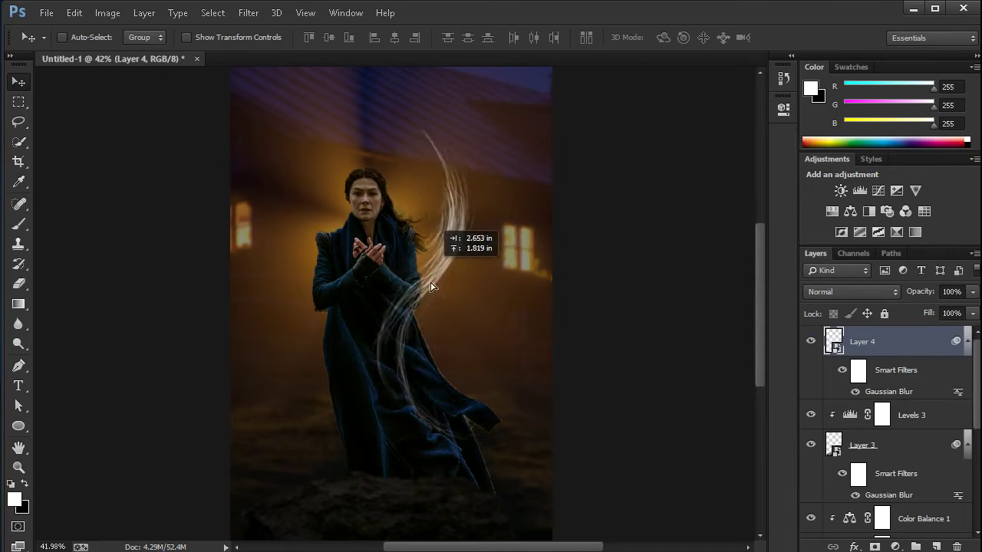
# Step: Scale up the light streak and place it curving down the woman's right side
pyautogui.moveTo(486, 264); pyautogui.dragTo(455, 286)
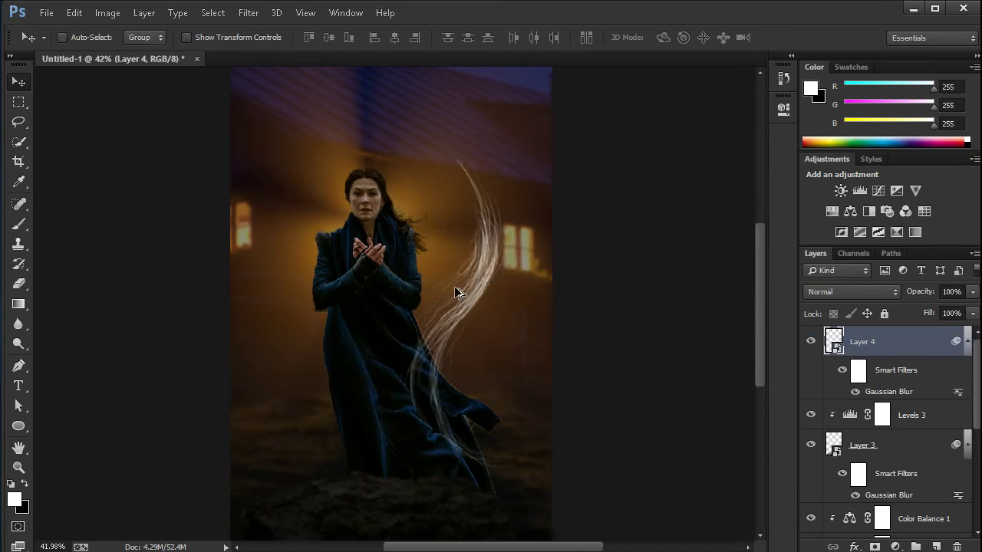
pyautogui.hotkey('ctrl', '-')
pyautogui.hotkey('ctrl', 't')
pyautogui.click(496, 226)
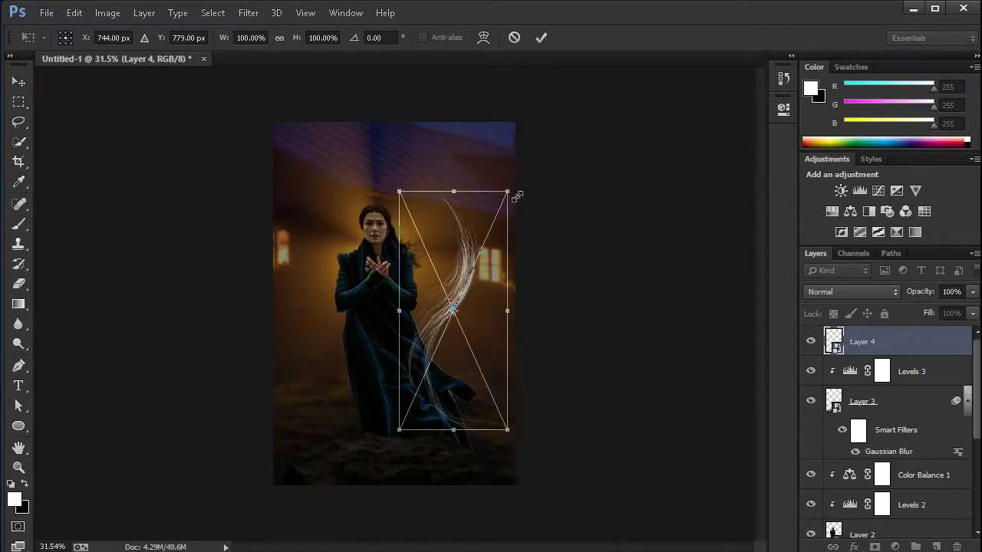
pyautogui.moveTo(516, 197); pyautogui.dragTo(583, 72)
pyautogui.moveTo(466, 248); pyautogui.dragTo(497, 256)
pyautogui.moveTo(549, 455); pyautogui.dragTo(520, 451)
pyautogui.press('Return')
pyautogui.scroll(-4, 499, 378)
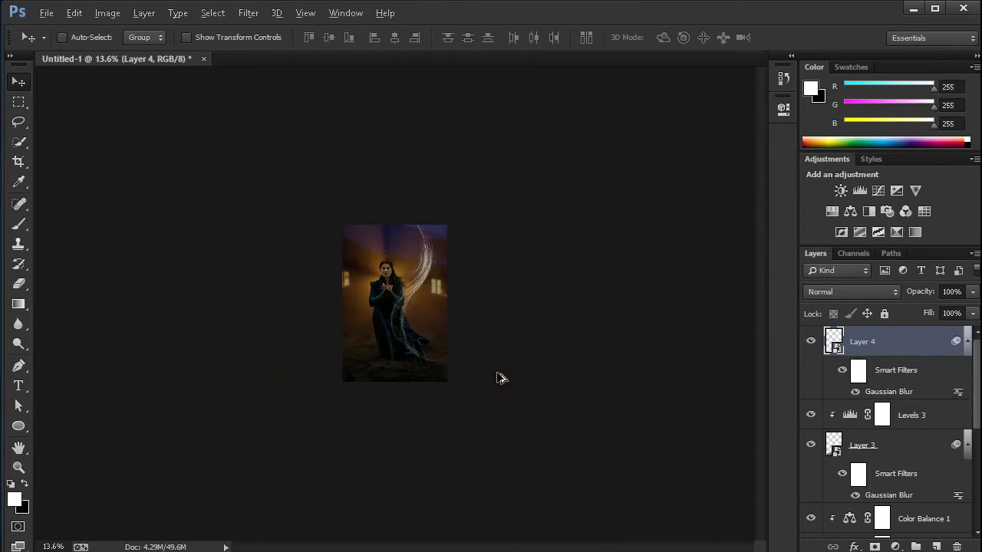
pyautogui.scroll(3, 499, 378)
pyautogui.moveTo(438, 243); pyautogui.dragTo(471, 257)
pyautogui.scroll(-1, 475, 262)
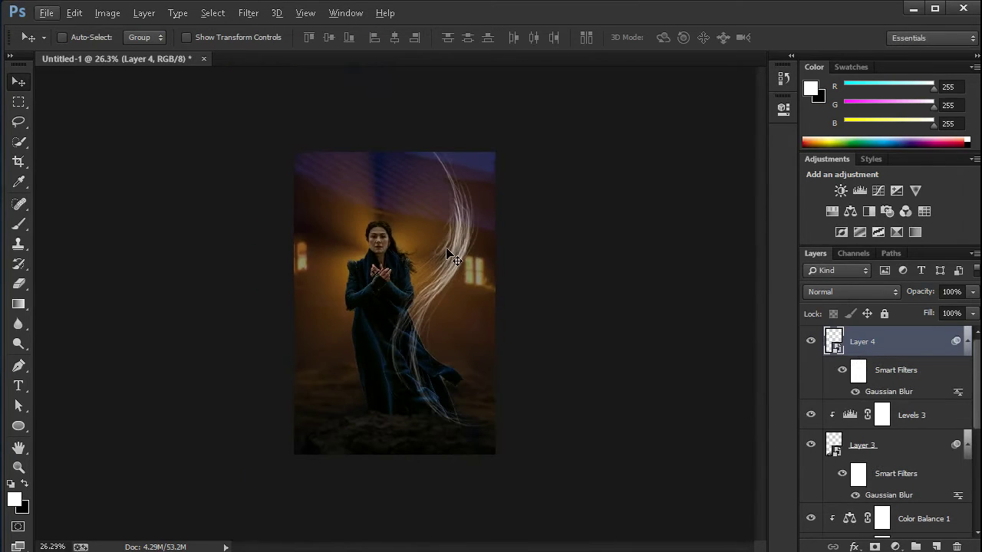
# Step: Duplicate the light streak to the left and flip the copy horizontally
pyautogui.moveTo(452, 247); pyautogui.dragTo(348, 247)
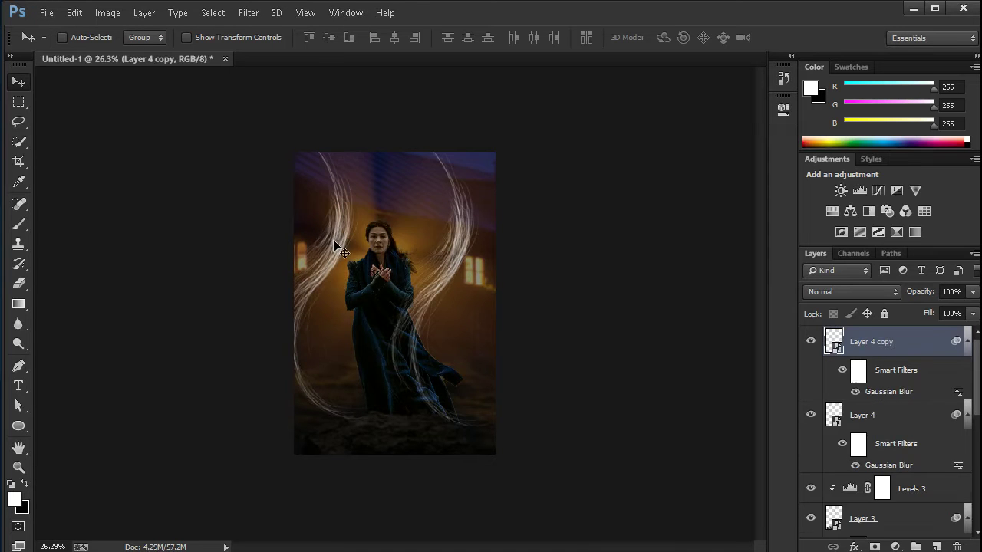
pyautogui.hotkey('ctrl', 't')
pyautogui.click(493, 230)
pyautogui.rightClick(341, 251)
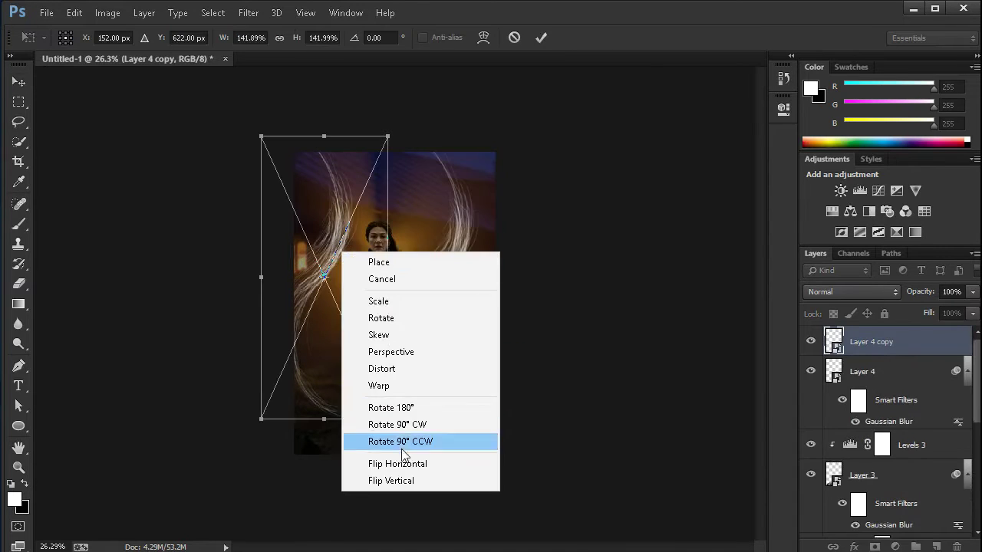
pyautogui.click(360, 463)
pyautogui.moveTo(367, 291); pyautogui.dragTo(353, 300)
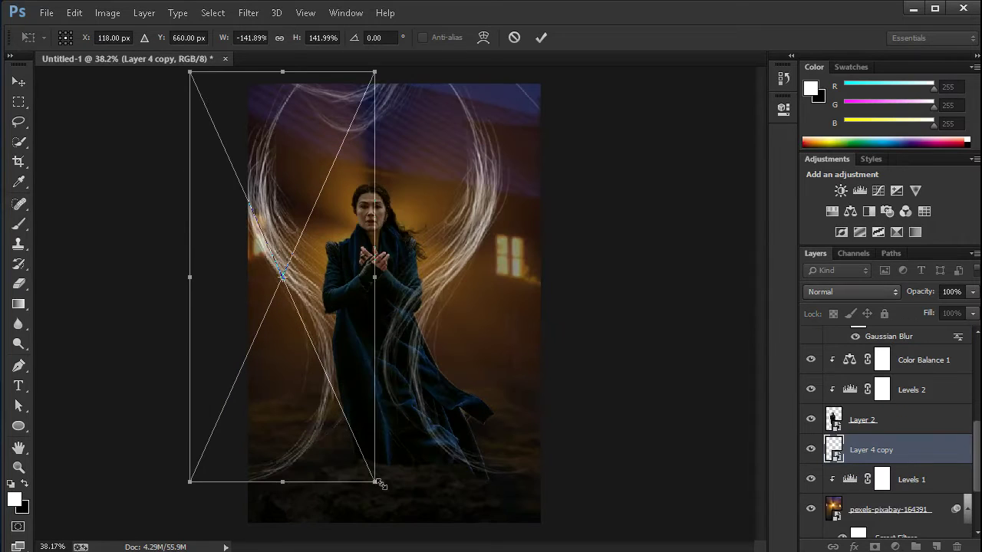
# Step: Shrink the mirrored streak to about 103%, tilt it about 36° and wrap it around the woman
pyautogui.moveTo(380, 485); pyautogui.dragTo(309, 376)
pyautogui.moveTo(305, 175)
pyautogui.mouseDown()
pyautogui.moveTo(360, 330)
pyautogui.moveTo(344, 270)
pyautogui.mouseUp()
pyautogui.moveTo(414, 345); pyautogui.dragTo(432, 474)
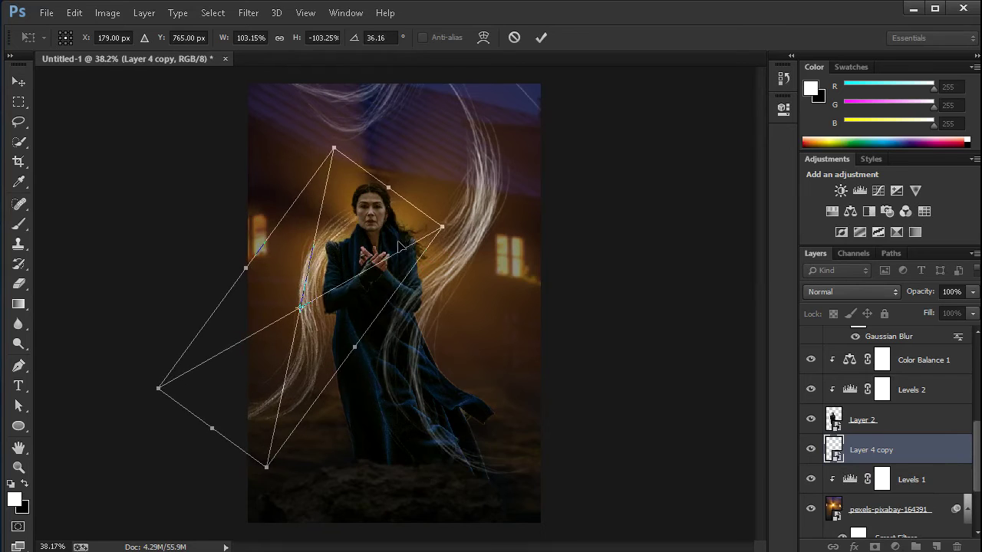
pyautogui.moveTo(422, 232)
pyautogui.mouseDown()
pyautogui.moveTo(404, 209)
pyautogui.moveTo(411, 195)
pyautogui.moveTo(414, 262)
pyautogui.mouseUp()
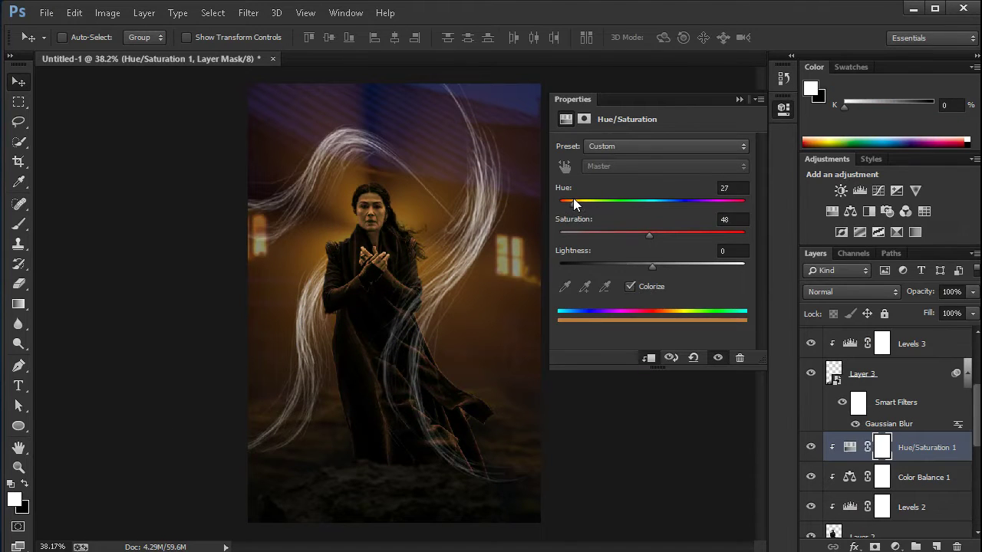
# Step: Set the colorized Hue/Saturation 1 (hue 25, saturation 62) to Linear Dodge (Add) blending
pyautogui.click(850, 292)
pyautogui.click(844, 458)
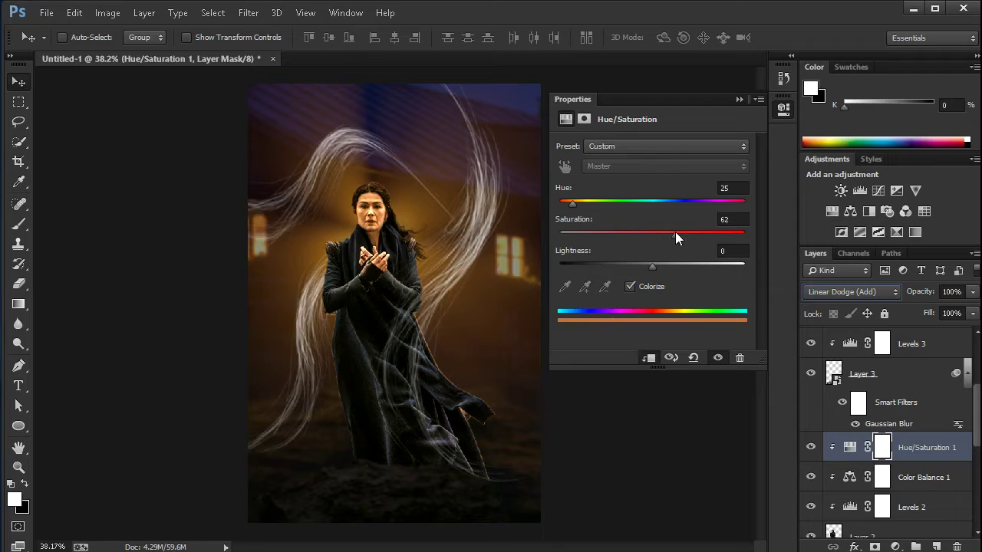
pyautogui.click(739, 100)
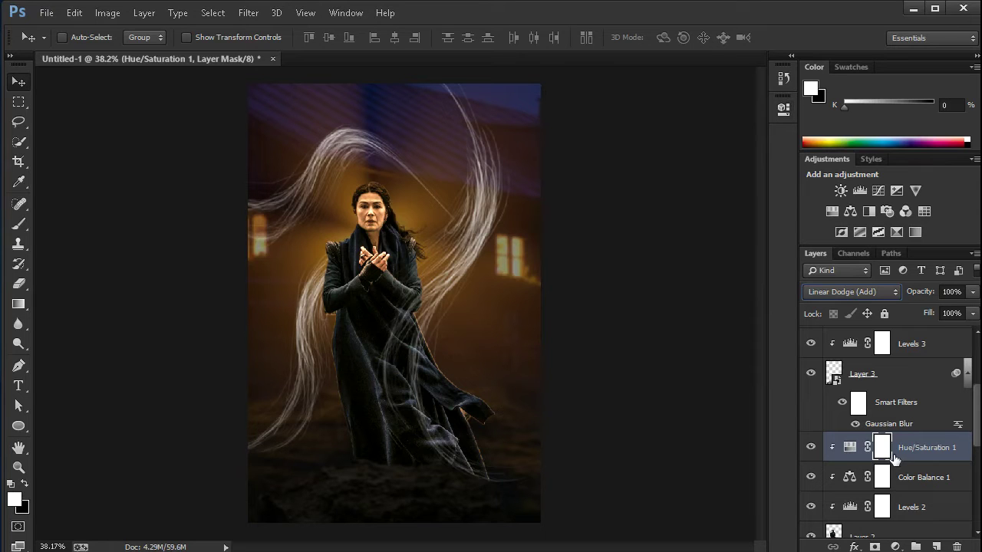
# Step: Invert the Hue/Saturation 1 mask to black and paint the glow back along the sleeve edge
pyautogui.doubleClick(893, 454)
pyautogui.click(723, 323)
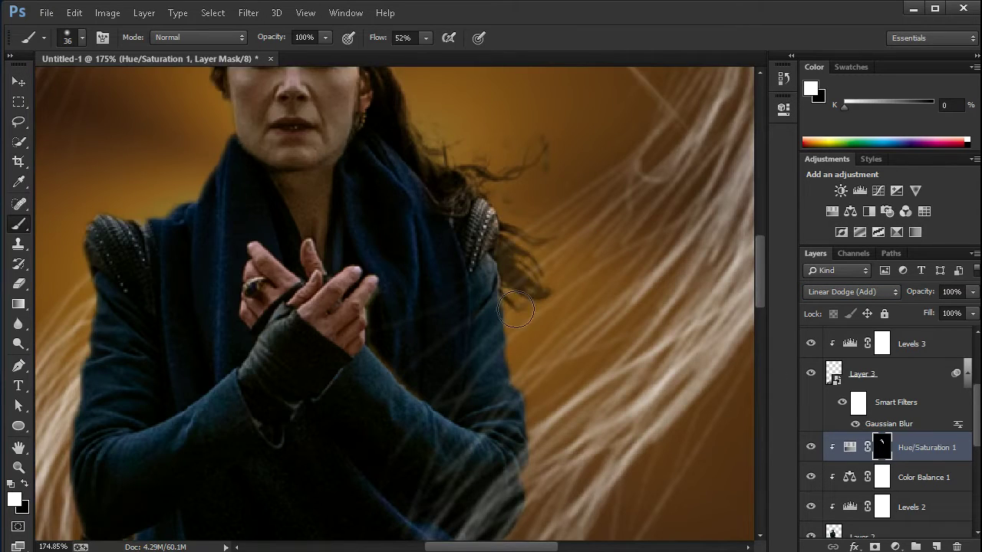
pyautogui.scroll(-2, 520, 308)
pyautogui.keyDown('alt'); pyautogui.rightClick(555, 298); pyautogui.keyUp('alt')
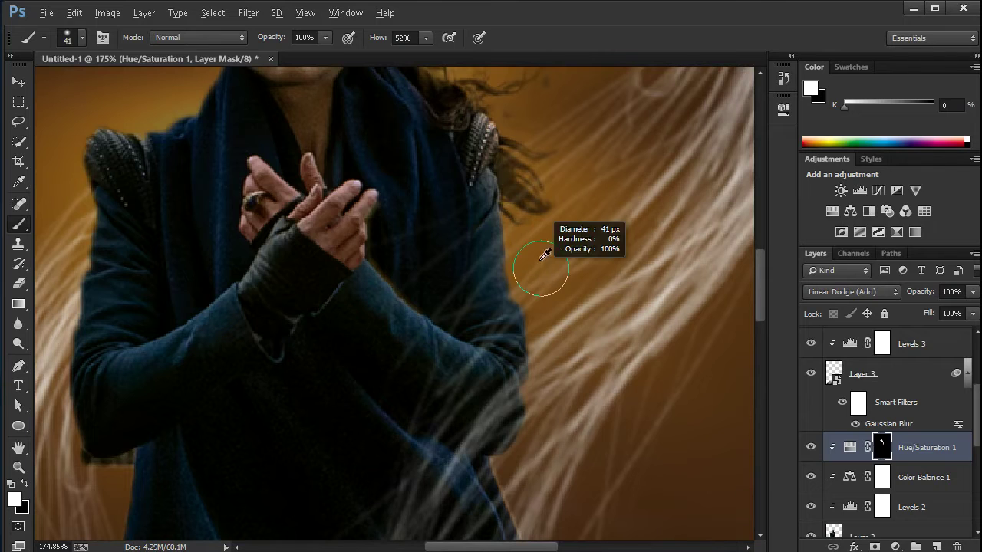
pyautogui.moveTo(536, 248); pyautogui.dragTo(566, 410)
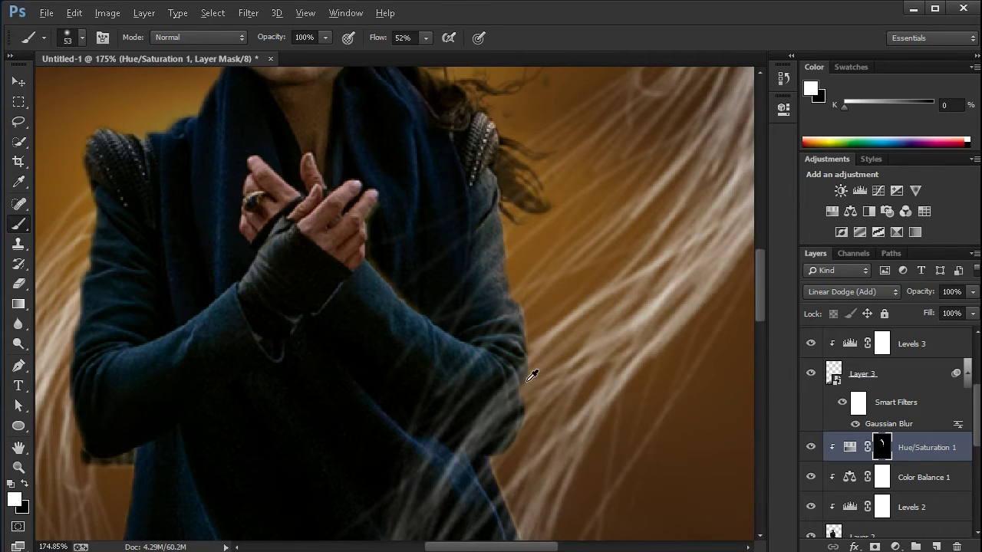
# Step: Paint the glow down the woman's cheek and neck with a 62 px brush
pyautogui.scroll(-5, 531, 375)
pyautogui.scroll(6, 454, 295)
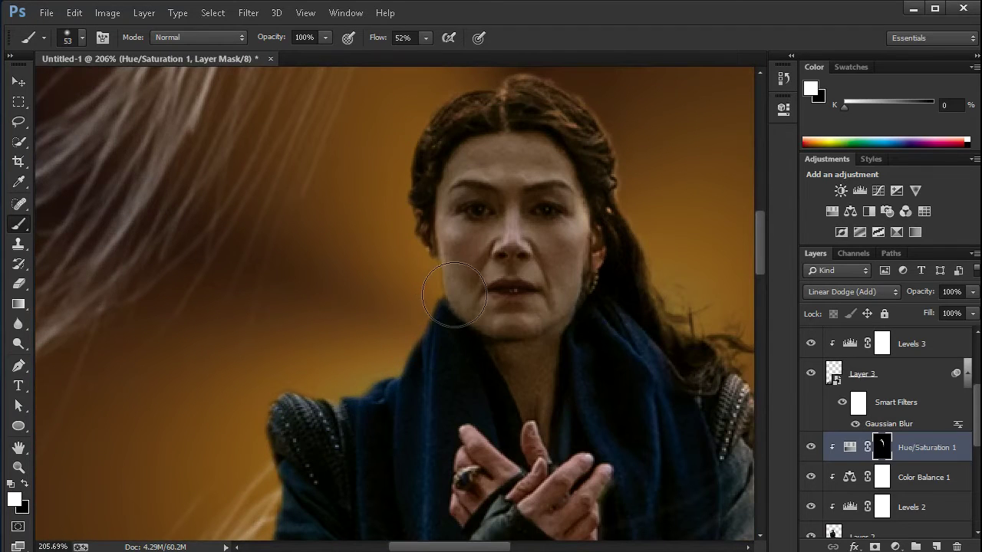
pyautogui.keyDown('alt'); pyautogui.rightClick(443, 174); pyautogui.keyUp('alt')
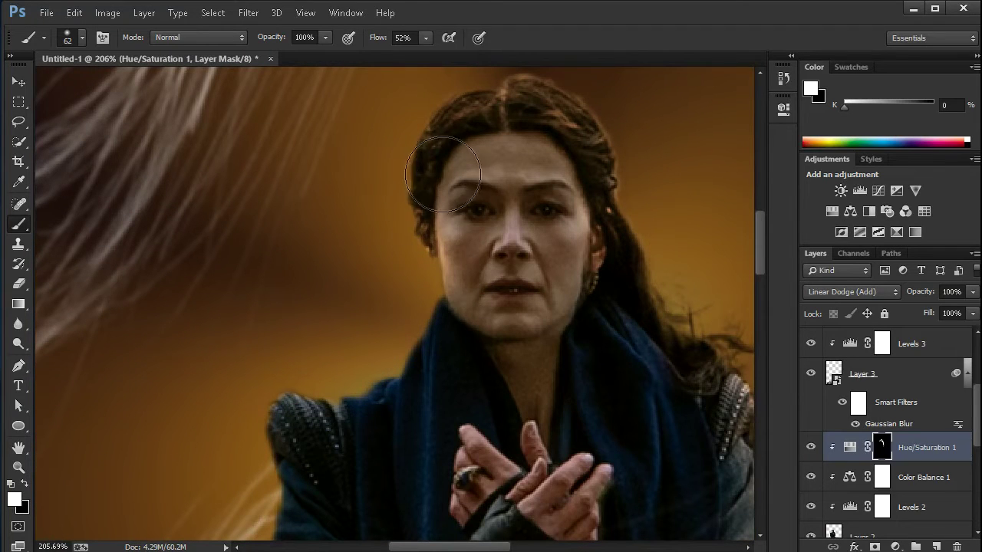
pyautogui.moveTo(442, 174); pyautogui.dragTo(451, 360)
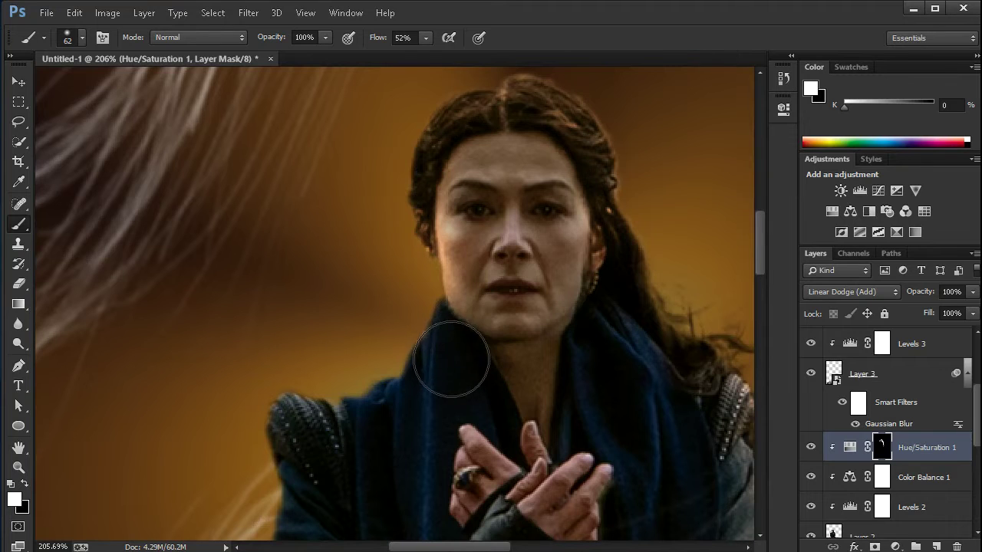
pyautogui.scroll(-3, 279, 338)
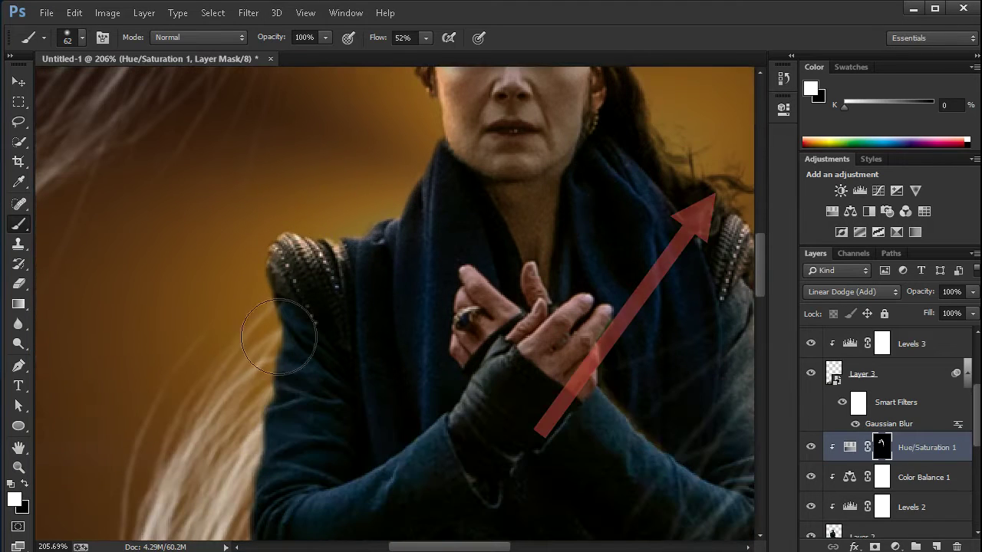
pyautogui.scroll(-3, 278, 384)
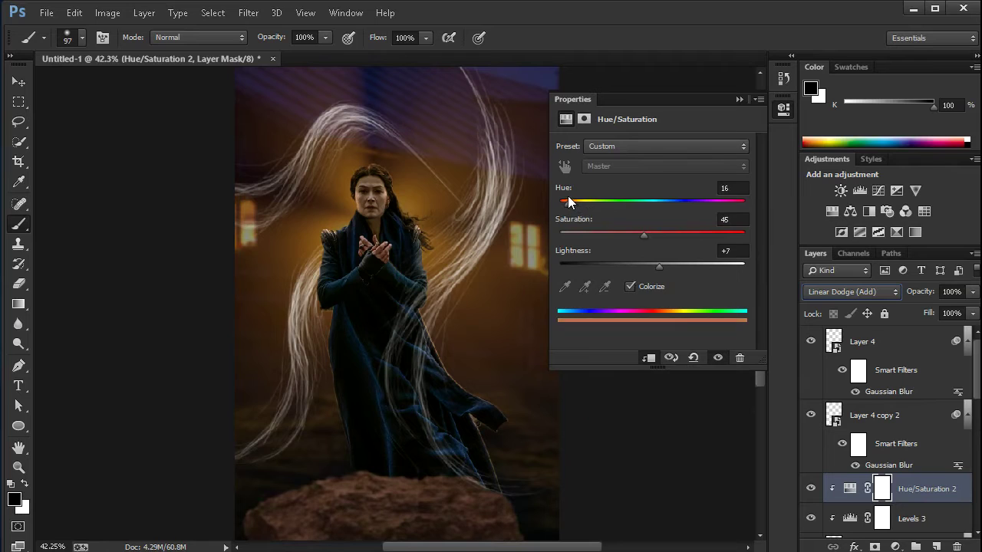
# Step: Fine-tune the rock's colorized Hue/Saturation 2 and invert its mask to hide the tint
pyautogui.moveTo(659, 266); pyautogui.dragTo(675, 266)
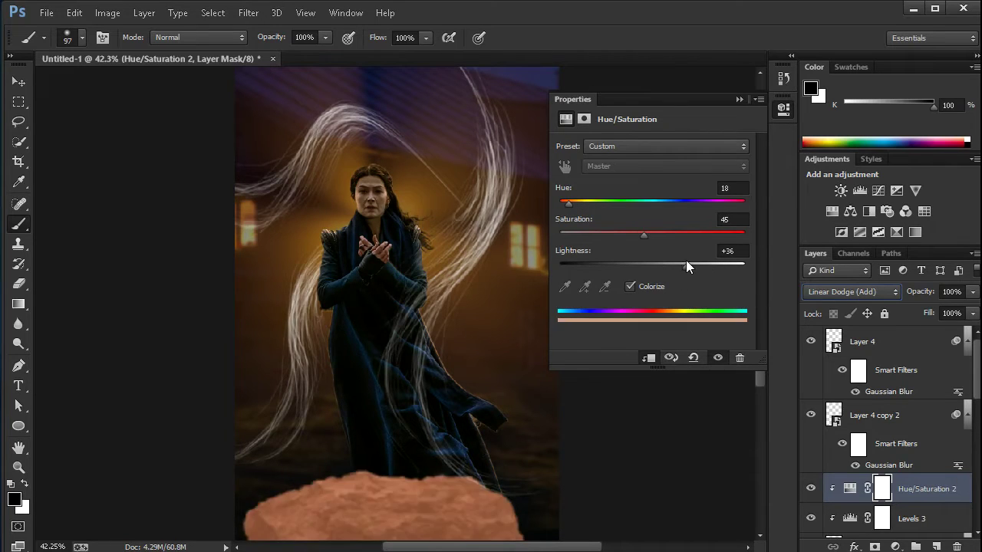
pyautogui.moveTo(675, 266); pyautogui.dragTo(667, 265)
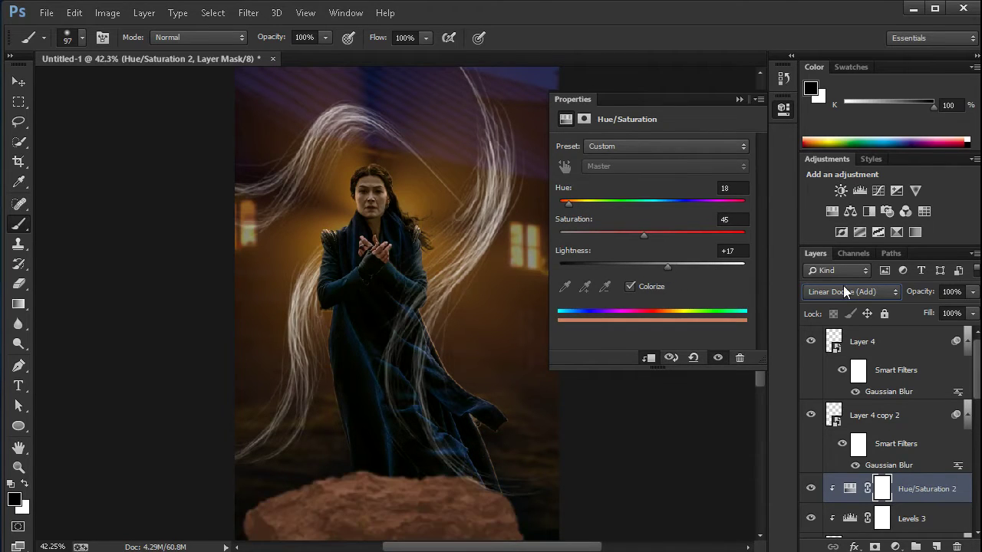
pyautogui.click(584, 119)
pyautogui.click(695, 321)
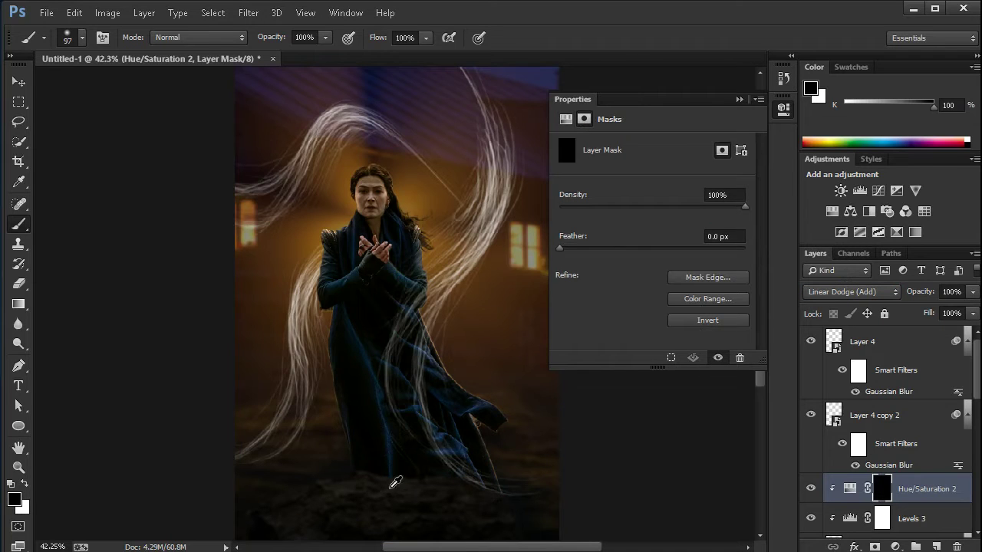
pyautogui.scroll(2, 382, 421)
pyautogui.scroll(2, 366, 431)
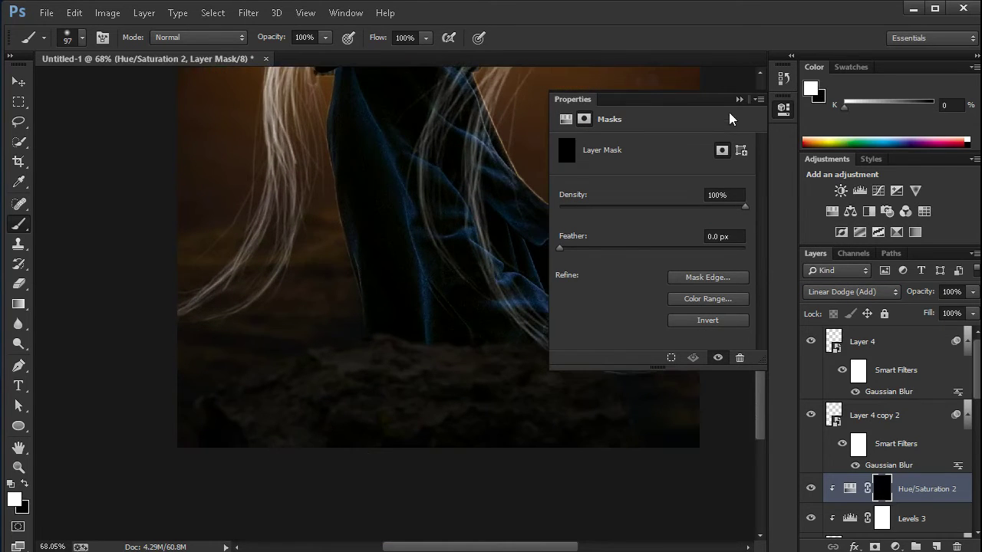
pyautogui.click(739, 99)
# Step: Paint the tint back over the rock and split the orange glow's Underlying Layer slider
pyautogui.press('x')
pyautogui.moveTo(224, 389); pyautogui.dragTo(325, 346)
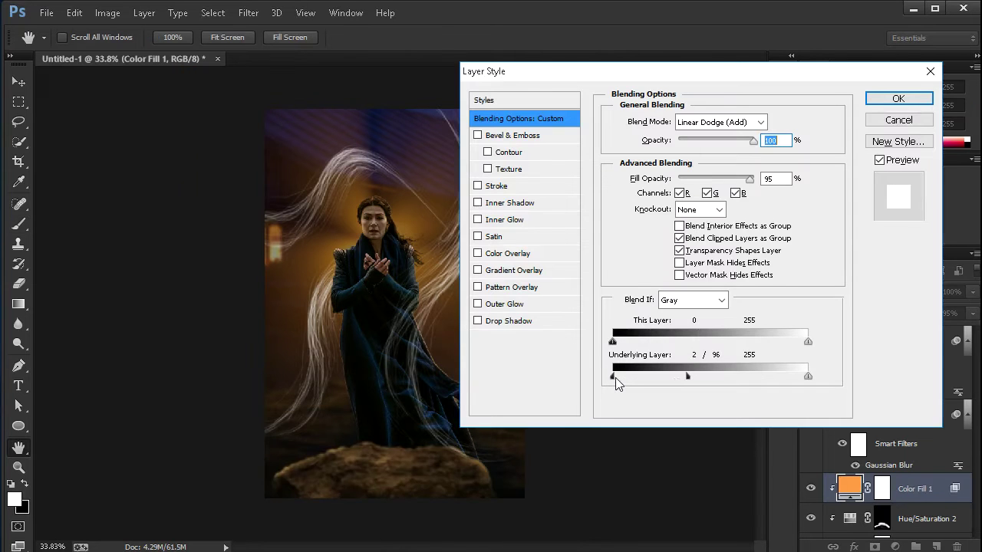
pyautogui.moveTo(615, 377); pyautogui.dragTo(623, 378)
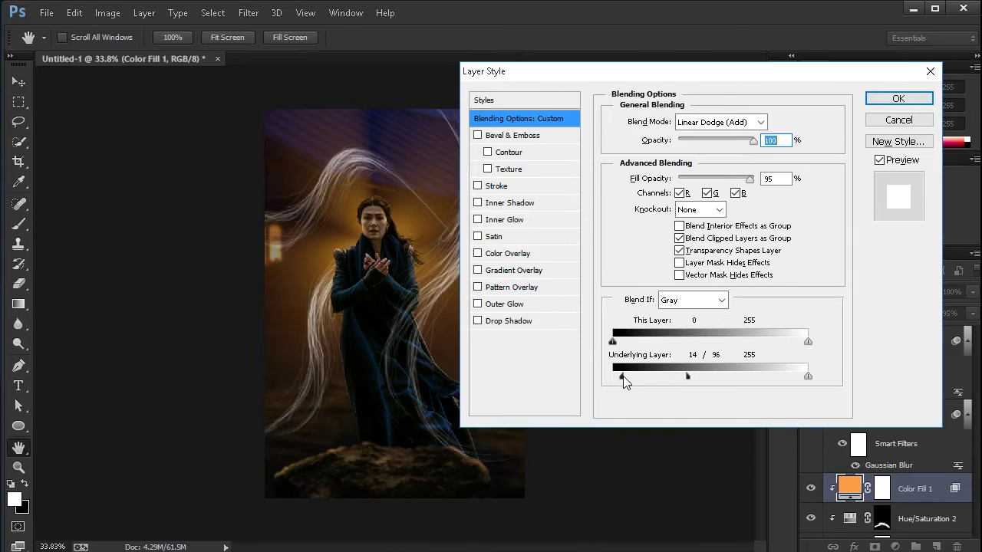
pyautogui.click(898, 98)
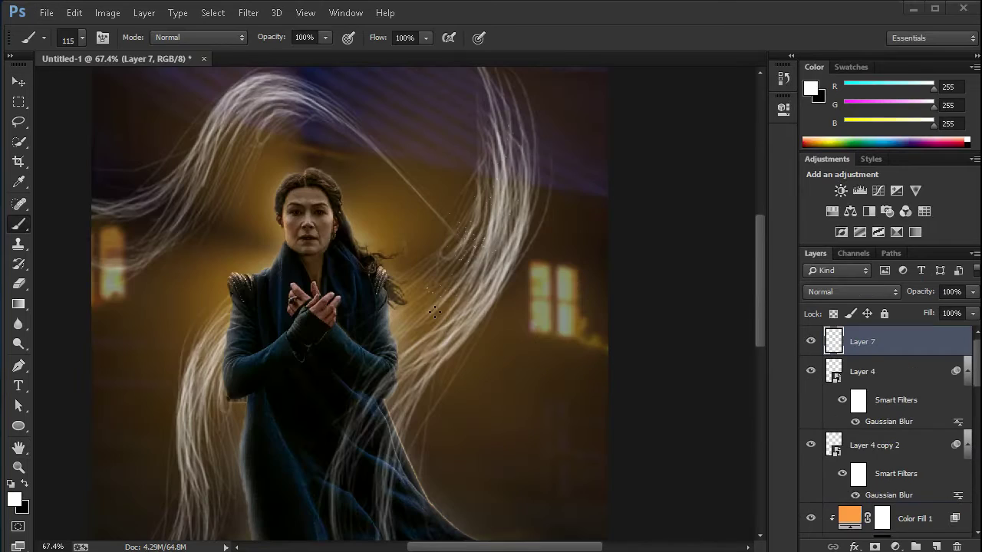
# Step: Lower the 200 px soft brush's flow and move Layer 8 below Layer 7
pyautogui.scroll(3, 250, 132)
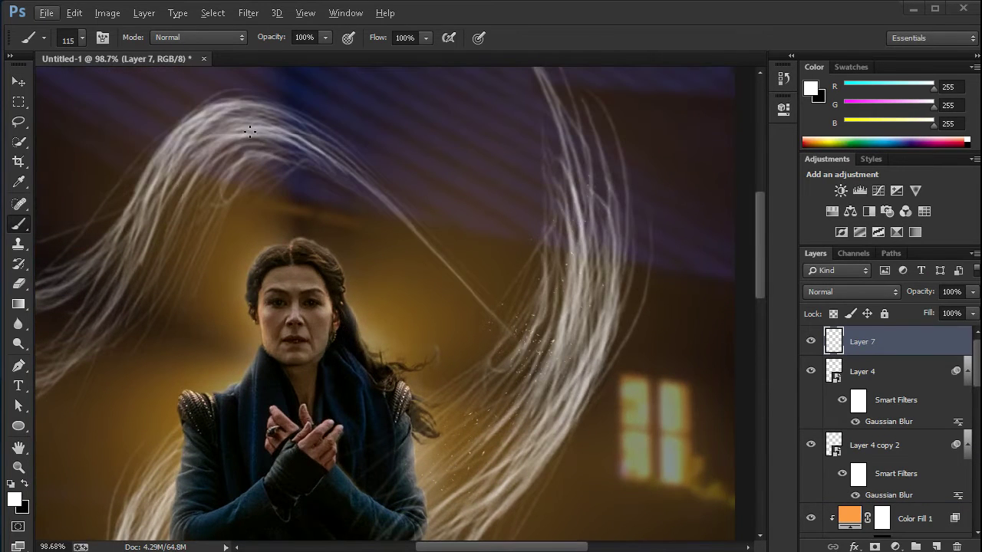
pyautogui.scroll(-4, 253, 180)
pyautogui.scroll(3, 330, 292)
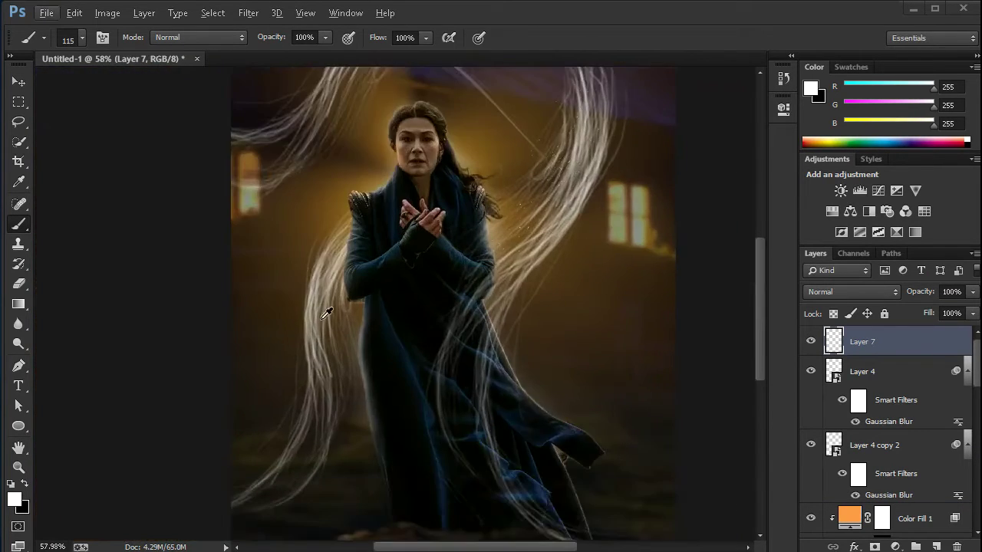
pyautogui.scroll(2, 330, 291)
pyautogui.scroll(1, 468, 303)
pyautogui.scroll(2, 469, 303)
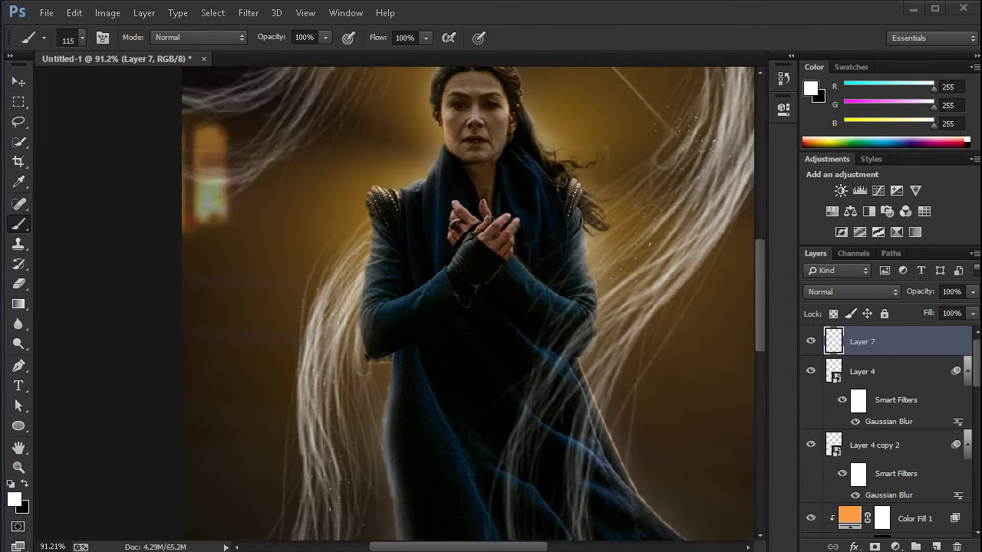
pyautogui.scroll(5, 375, 257)
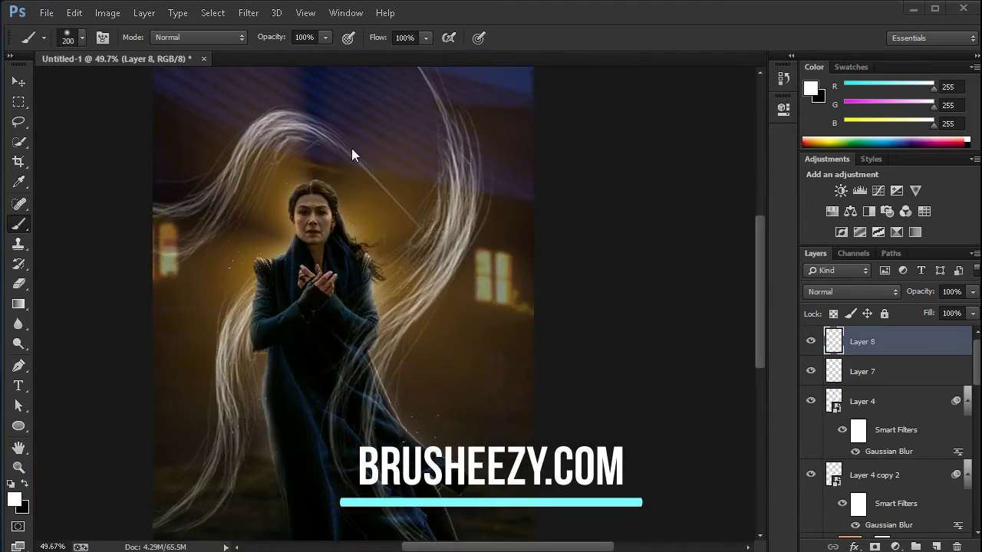
pyautogui.moveTo(376, 37); pyautogui.dragTo(301, 36)
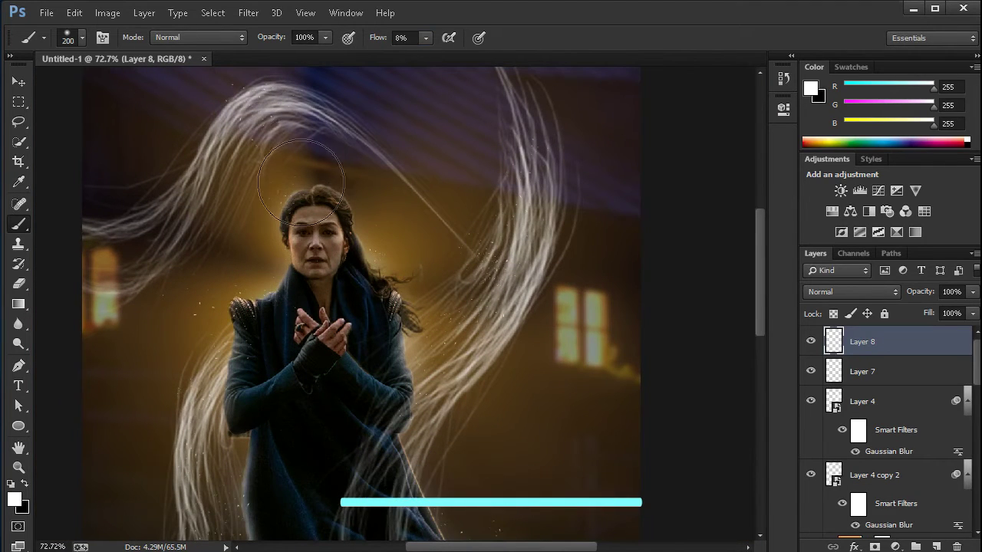
pyautogui.scroll(3, 301, 276)
pyautogui.hotkey('ctrl', '[')
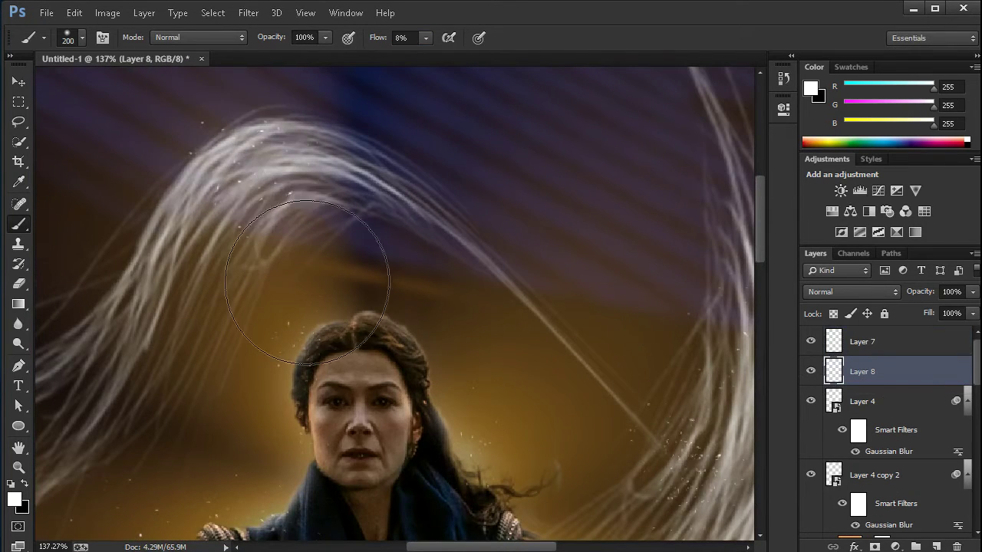
# Step: Paint soft white glow over the light strands around the woman's head
pyautogui.scroll(-3, 301, 276)
pyautogui.moveTo(560, 322); pyautogui.dragTo(528, 418)
pyautogui.scroll(-4, 460, 384)
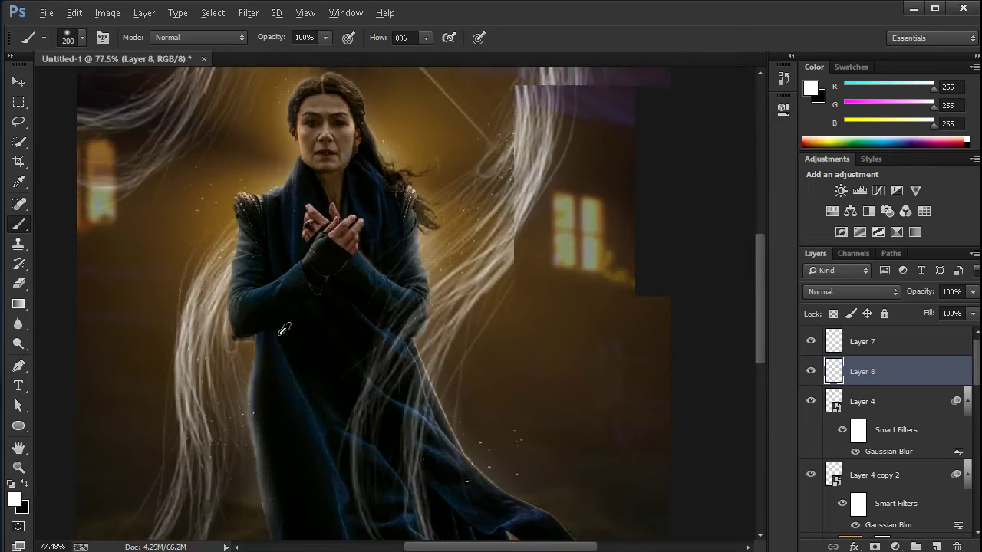
pyautogui.scroll(-2, 284, 350)
pyautogui.scroll(-3, 346, 330)
pyautogui.scroll(-3, 479, 310)
pyautogui.scroll(1, 480, 310)
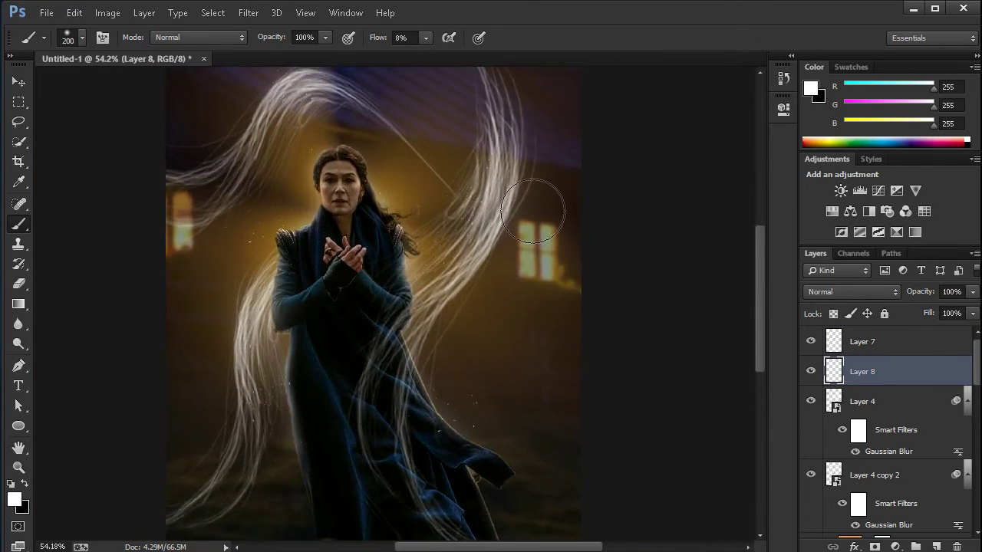
pyautogui.scroll(-2, 465, 286)
pyautogui.scroll(3, 336, 229)
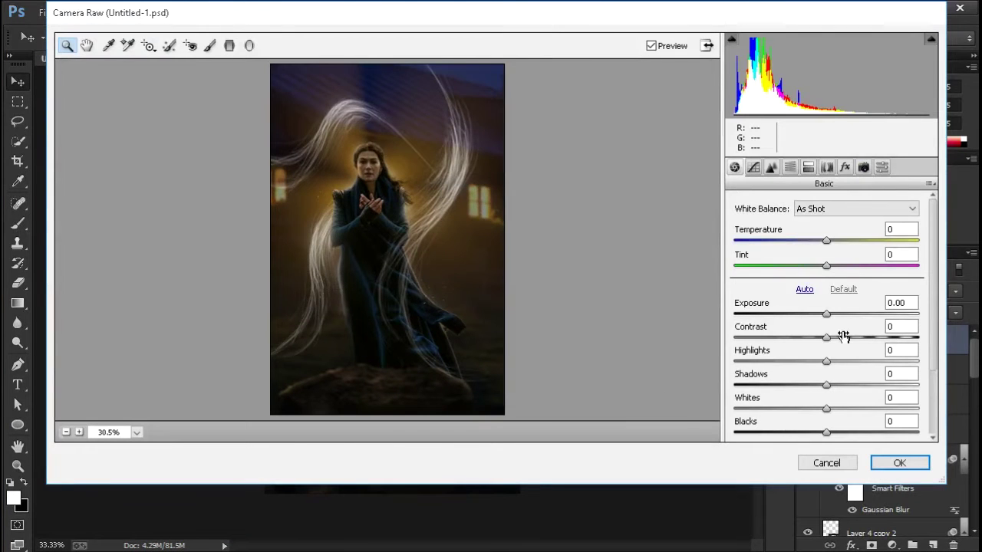
# Step: Set exposure +0.15 and contrast +56, and lift highlights to +38 and the blacks
pyautogui.moveTo(827, 315); pyautogui.dragTo(880, 337)
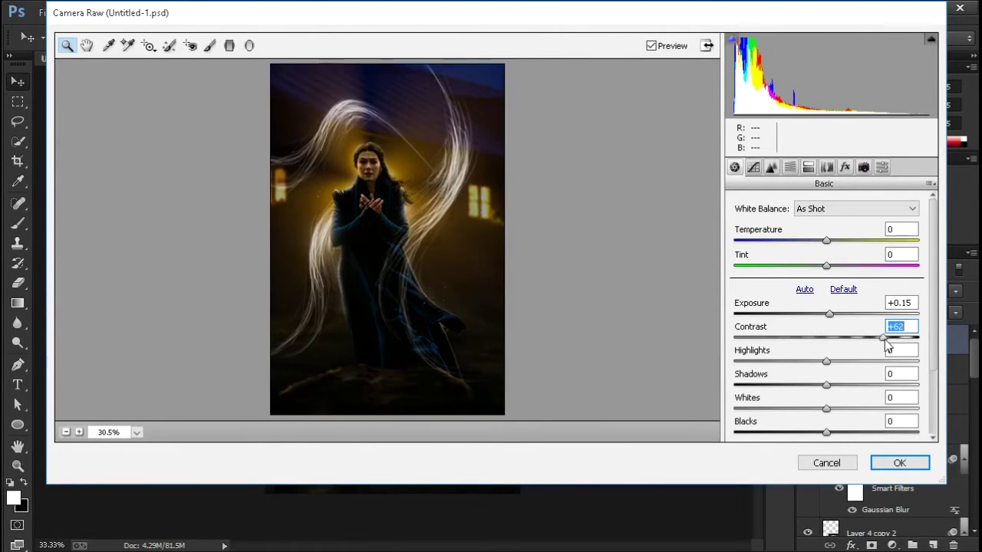
pyautogui.moveTo(829, 365)
pyautogui.mouseDown()
pyautogui.moveTo(863, 365)
pyautogui.moveTo(836, 386)
pyautogui.moveTo(853, 409)
pyautogui.mouseUp()
pyautogui.scroll(-2, 863, 414)
pyautogui.moveTo(827, 359); pyautogui.dragTo(854, 360)
pyautogui.moveTo(826, 396)
pyautogui.mouseDown()
pyautogui.moveTo(878, 395)
pyautogui.moveTo(796, 399)
pyautogui.moveTo(839, 396)
pyautogui.moveTo(813, 399)
pyautogui.mouseUp()
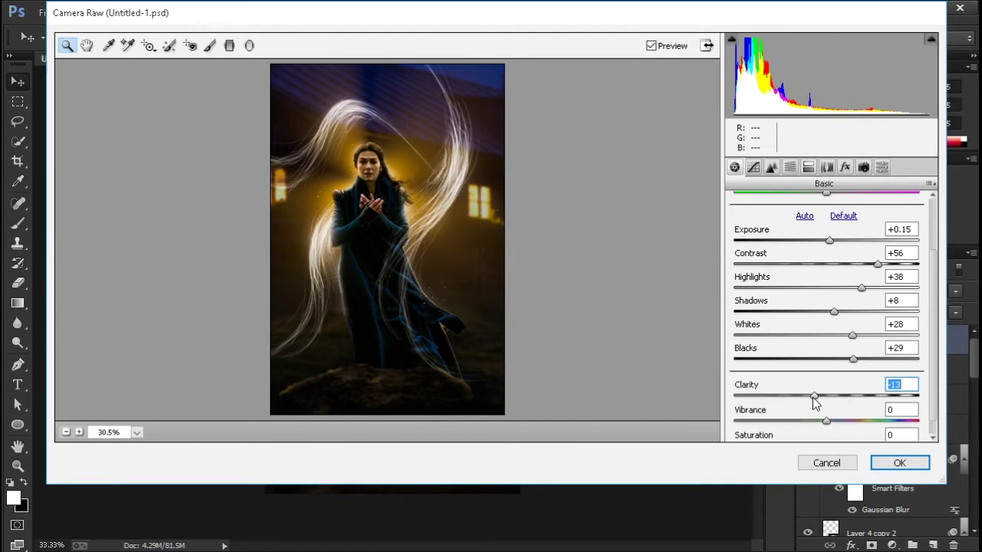
# Step: Shape the RGB point tone curve into a gentle S lifting the midtones, adjusting the black point
pyautogui.hotkey('ctrl', 'alt', '2')
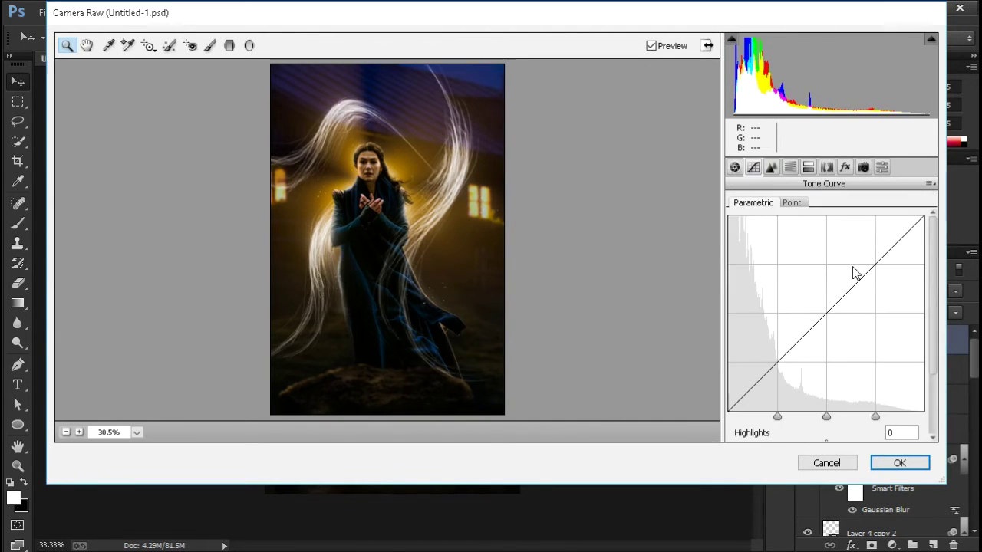
pyautogui.click(791, 209)
pyautogui.moveTo(870, 291); pyautogui.dragTo(861, 283)
pyautogui.moveTo(780, 365); pyautogui.dragTo(782, 392)
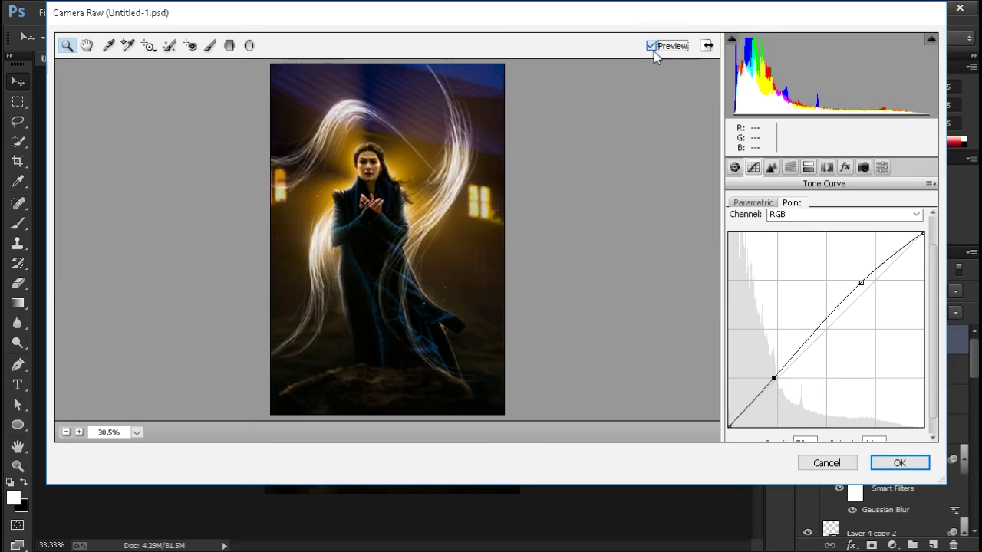
pyautogui.moveTo(729, 426); pyautogui.dragTo(740, 434)
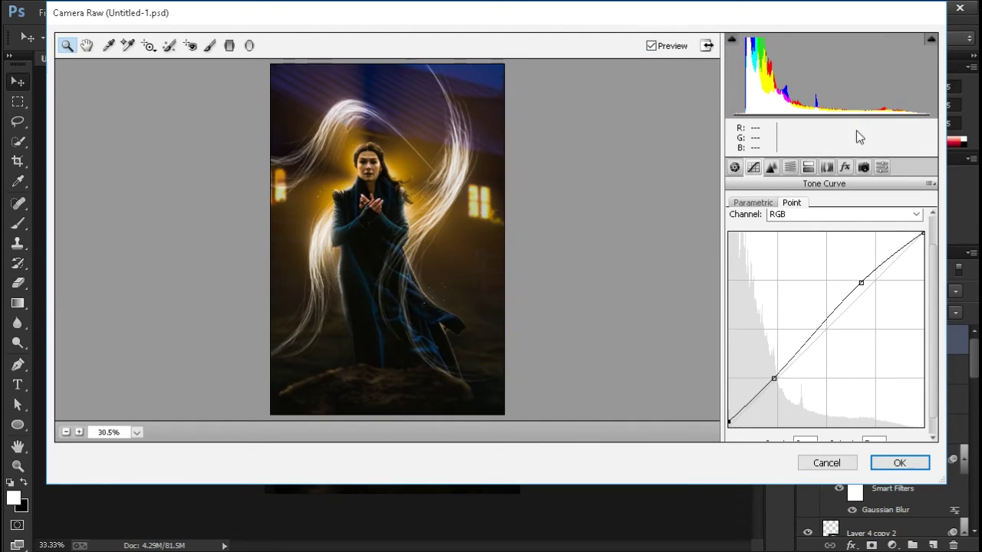
pyautogui.click(772, 167)
pyautogui.click(791, 168)
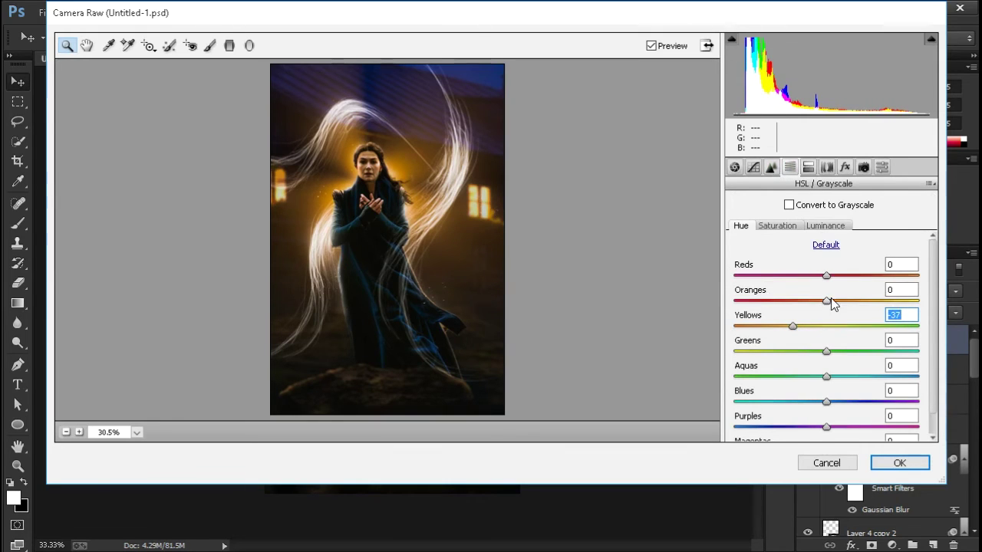
# Step: Boost the Oranges saturation slightly in the HSL panel
pyautogui.hotkey('ctrl', 'alt', 'shift', 's')
pyautogui.moveTo(826, 300); pyautogui.dragTo(852, 301)
pyautogui.hotkey('ctrl', 'alt', 'shift', 'l')
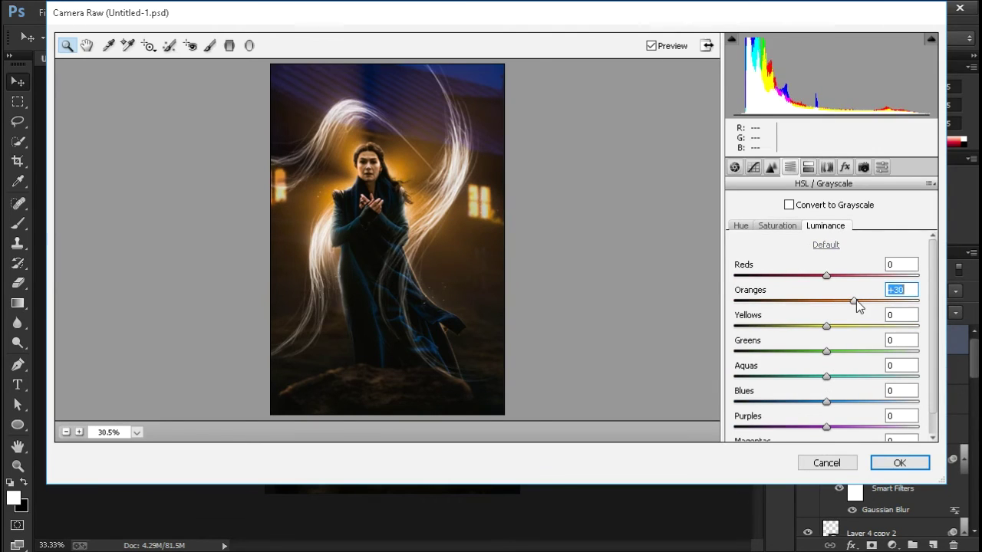
pyautogui.scroll(-1, 862, 351)
# Step: Add very subtle split toning: faint warm orange highlights and bluish shadows
pyautogui.click(844, 168)
pyautogui.click(826, 167)
pyautogui.click(808, 168)
pyautogui.moveTo(739, 228)
pyautogui.mouseDown()
pyautogui.moveTo(815, 253)
pyautogui.moveTo(786, 253)
pyautogui.mouseUp()
pyautogui.moveTo(739, 345); pyautogui.dragTo(815, 345)
pyautogui.moveTo(739, 371); pyautogui.dragTo(760, 370)
pyautogui.moveTo(818, 345); pyautogui.dragTo(838, 346)
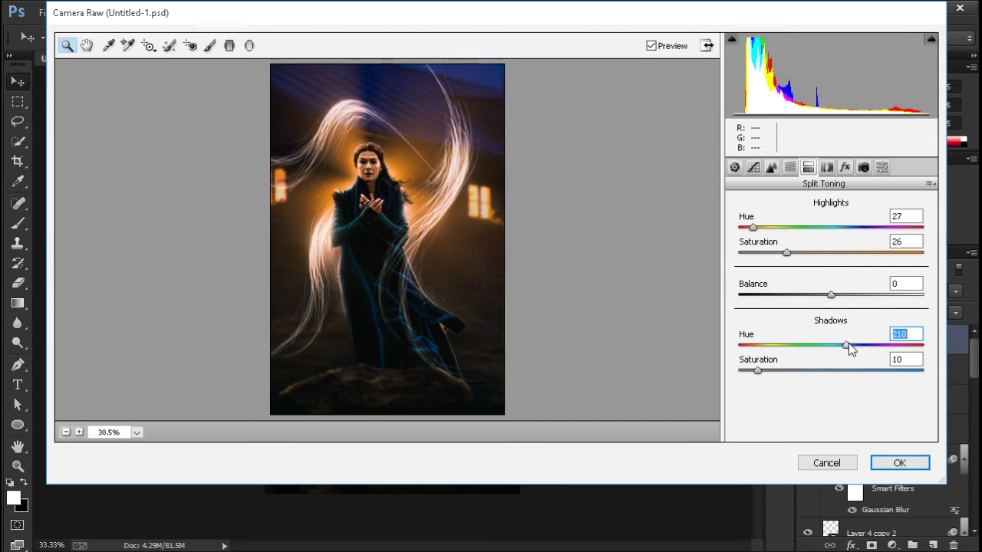
pyautogui.moveTo(787, 253); pyautogui.dragTo(749, 266)
pyautogui.moveTo(757, 371); pyautogui.dragTo(745, 369)
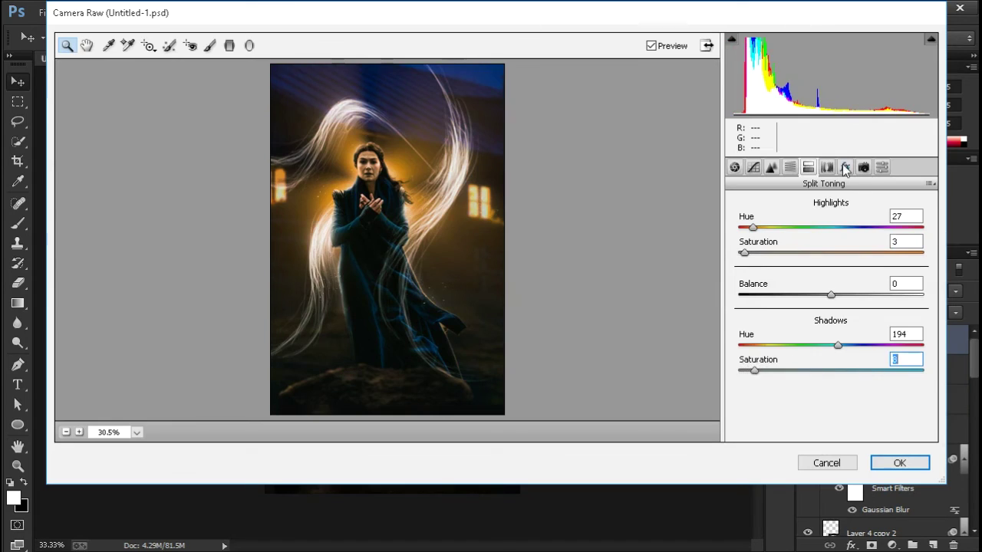
# Step: Set camera calibration red primary hue to -55 and green primary hue to +32
pyautogui.click(863, 167)
pyautogui.moveTo(827, 312); pyautogui.dragTo(762, 312)
pyautogui.moveTo(827, 384); pyautogui.dragTo(874, 383)
pyautogui.moveTo(762, 312); pyautogui.dragTo(776, 312)
pyautogui.moveTo(834, 384); pyautogui.dragTo(859, 386)
# Step: Apply the Camera Raw grade and toggle Layer 12's visibility to compare
pyautogui.click(900, 463)
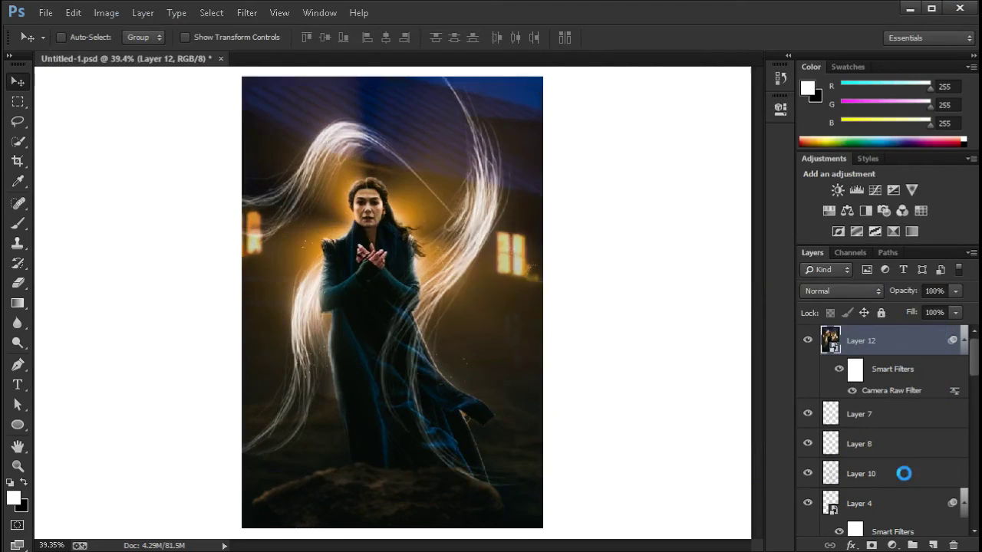
pyautogui.click(808, 341)
pyautogui.click(808, 341)
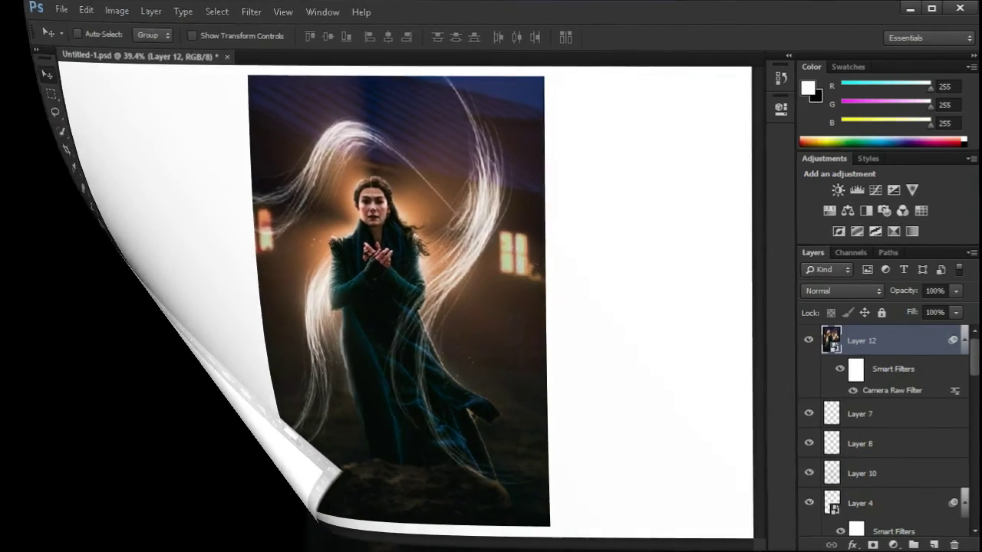